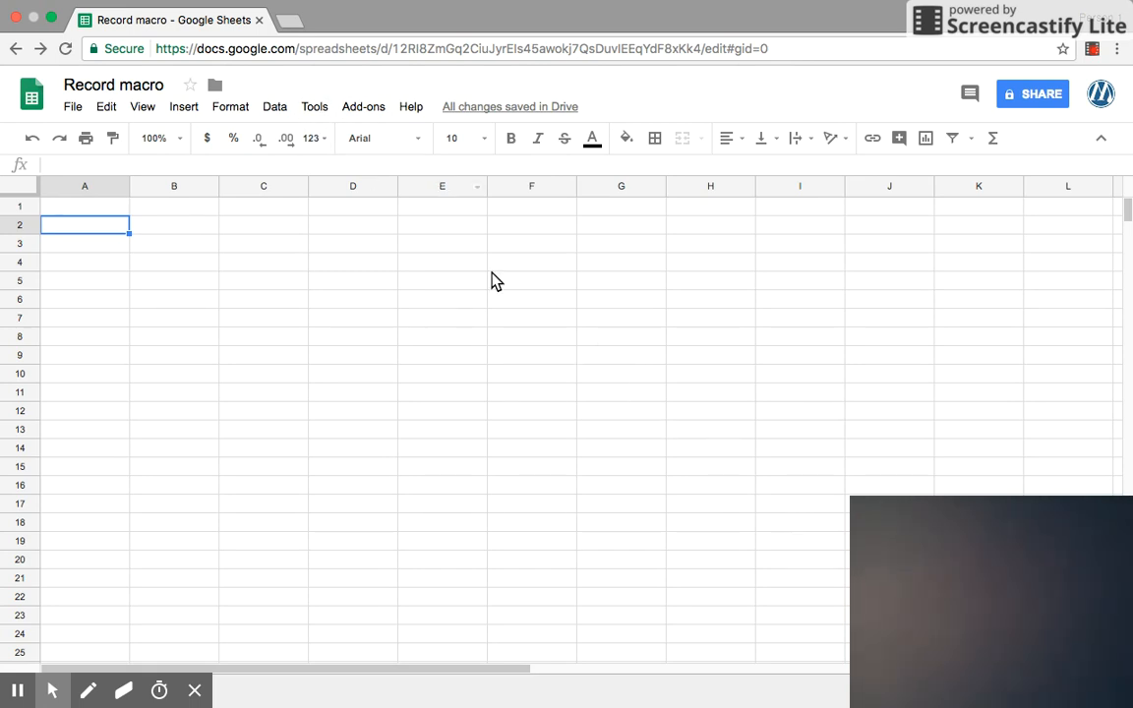
left_click(314, 108)
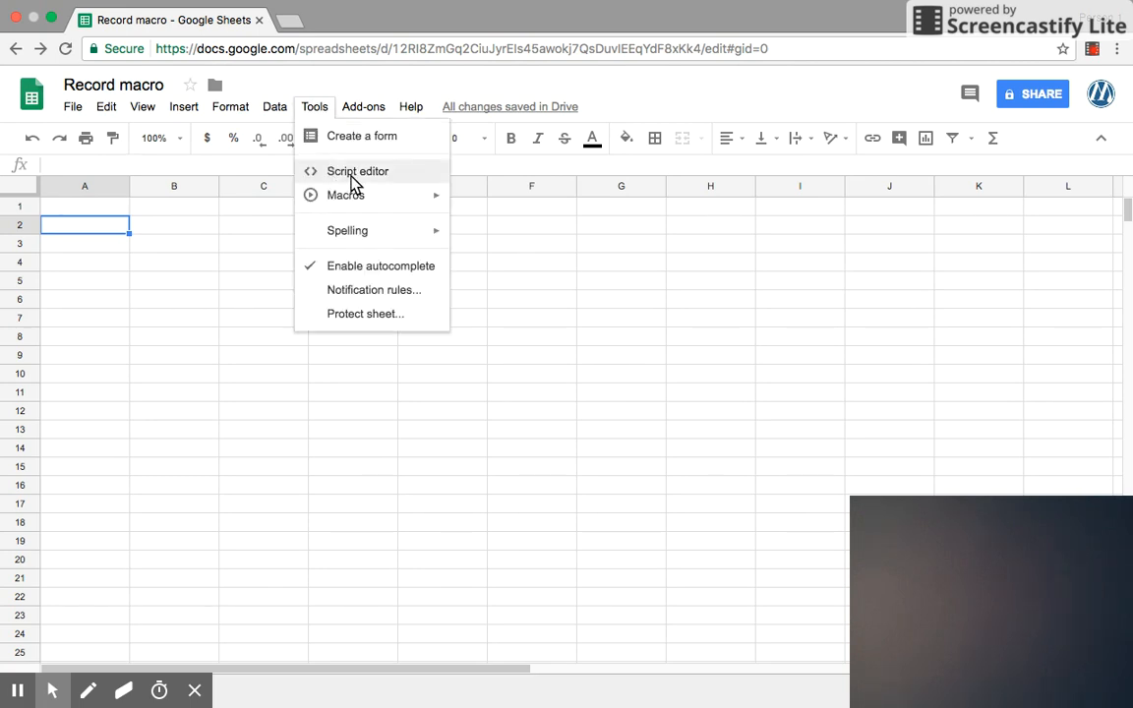
mouse_move(353, 197)
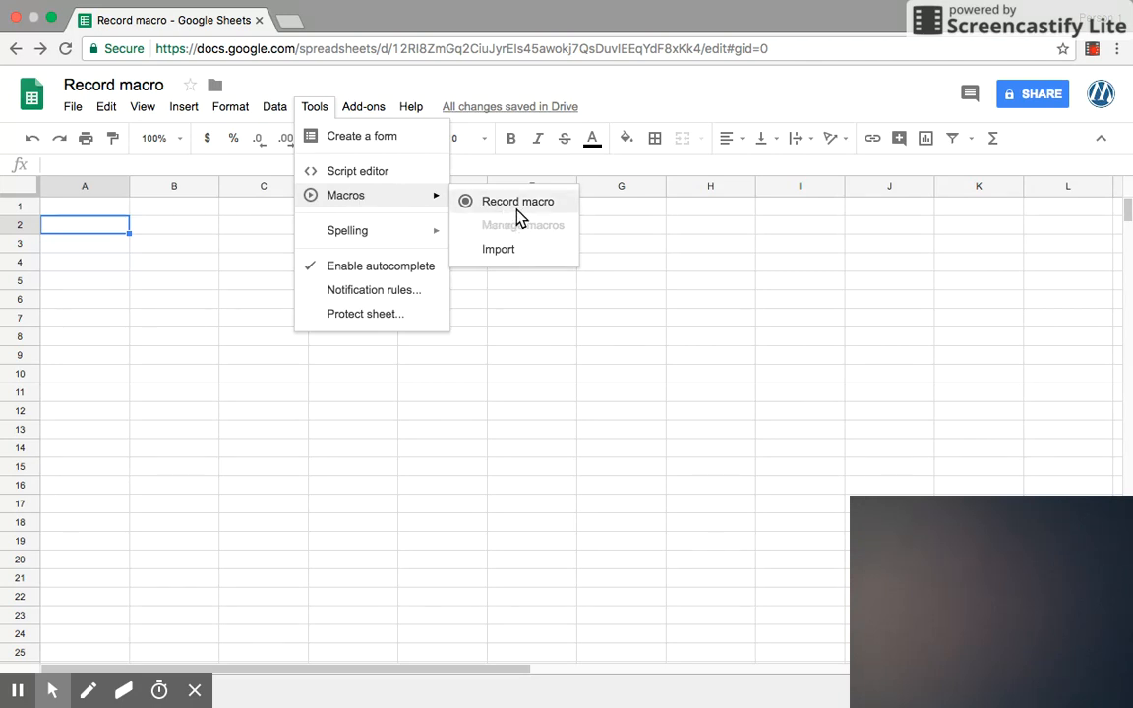
left_click(185, 448)
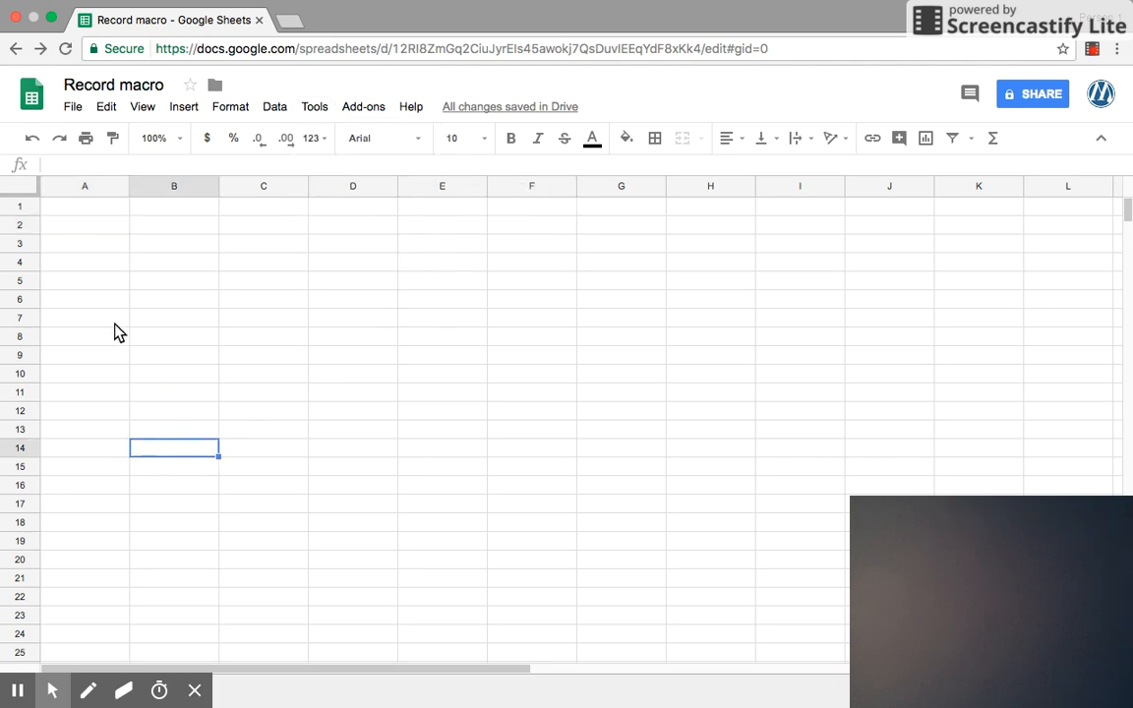
- Enter the letters a, b and c in cells A3 to A5
left_click(96, 248)
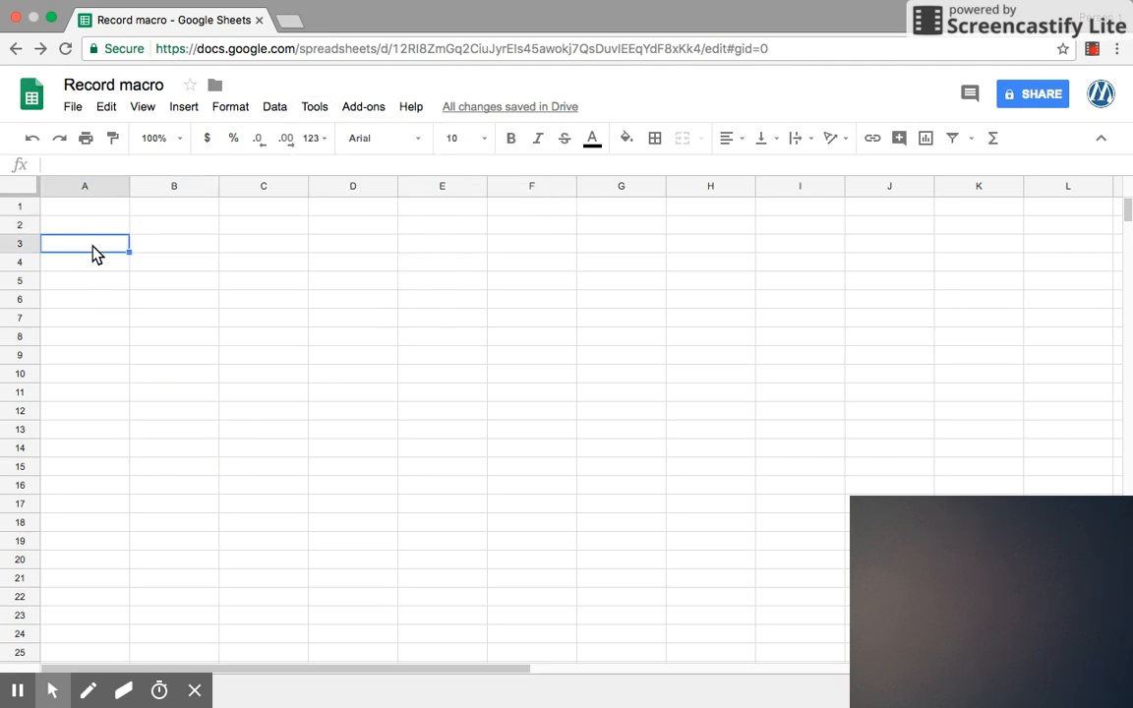
type("a")
key("Return")
type("b")
key("Return")
type("c")
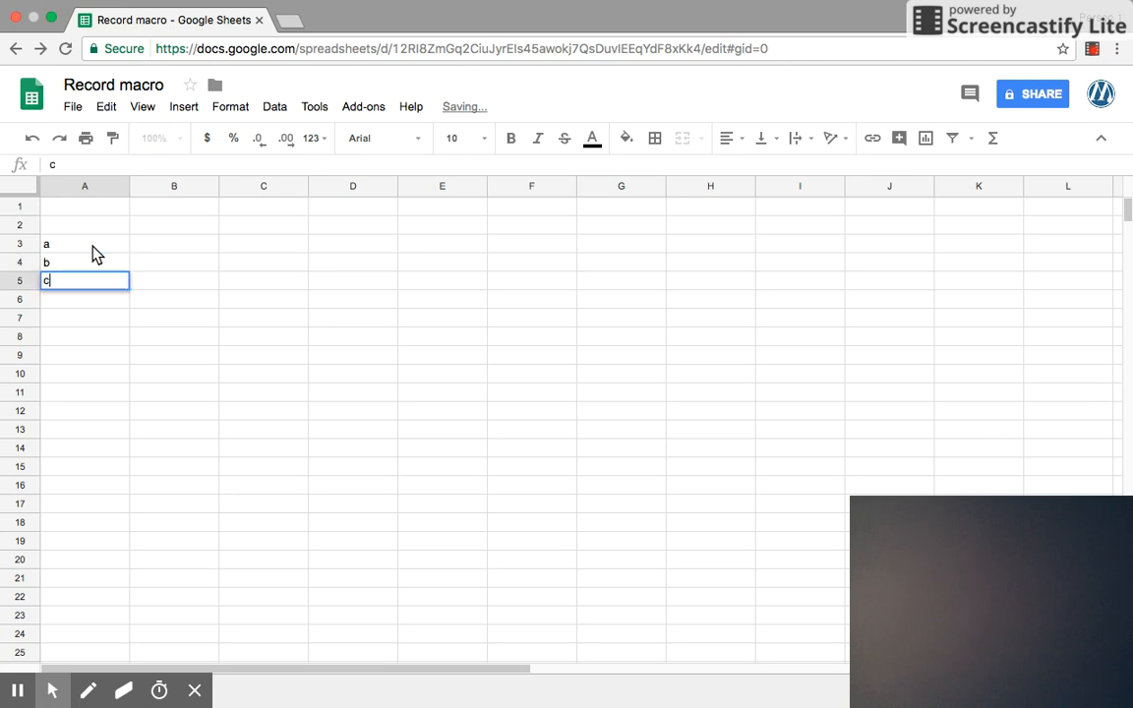
left_click(318, 378)
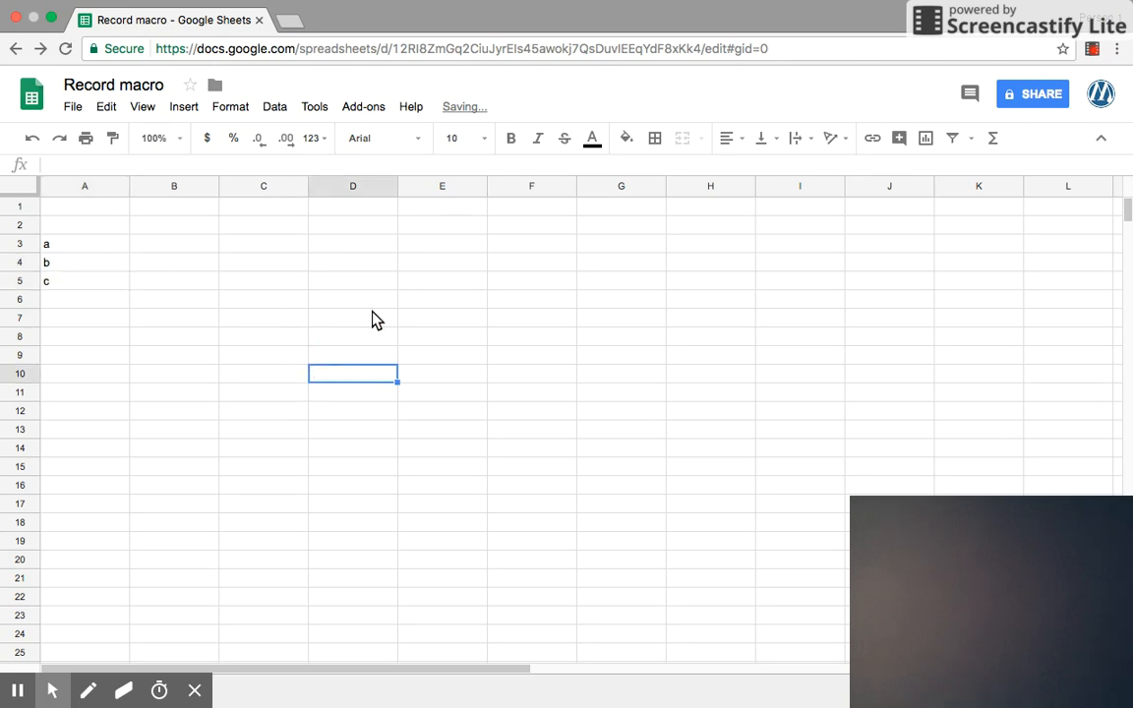
- Enter the numbers 1, 2 and 3 in cells E3 to E5
left_click(457, 251)
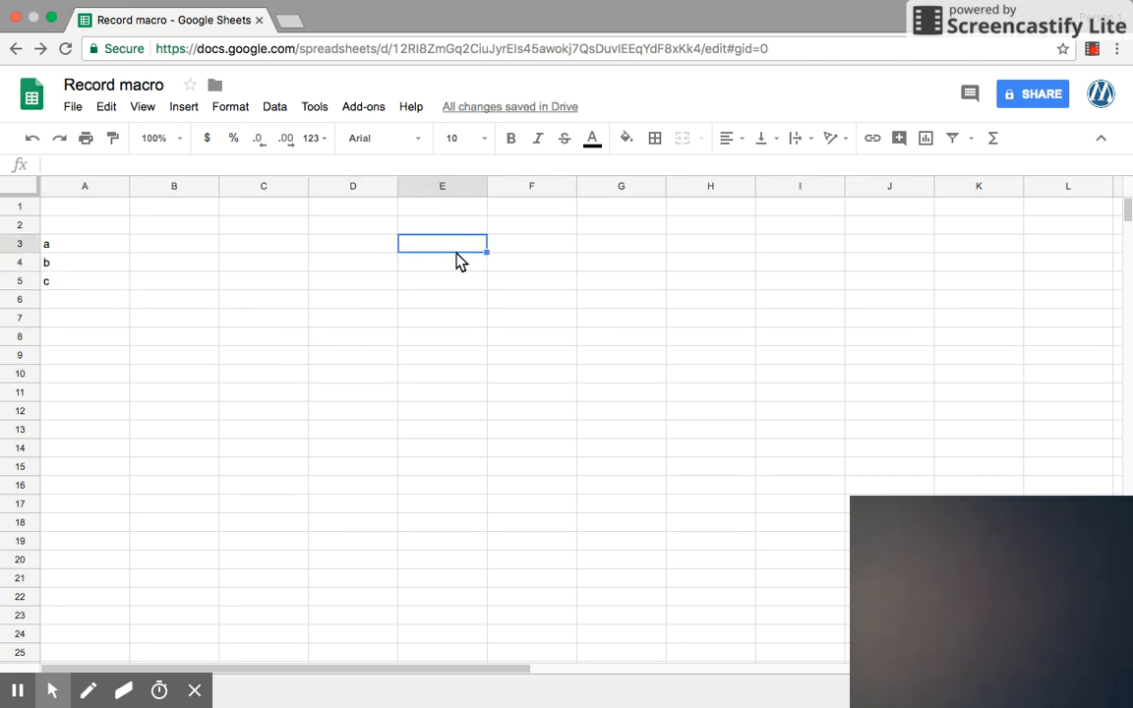
type("1")
key("Return")
type("2")
key("Return")
type("3")
key("Return")
left_click(375, 461)
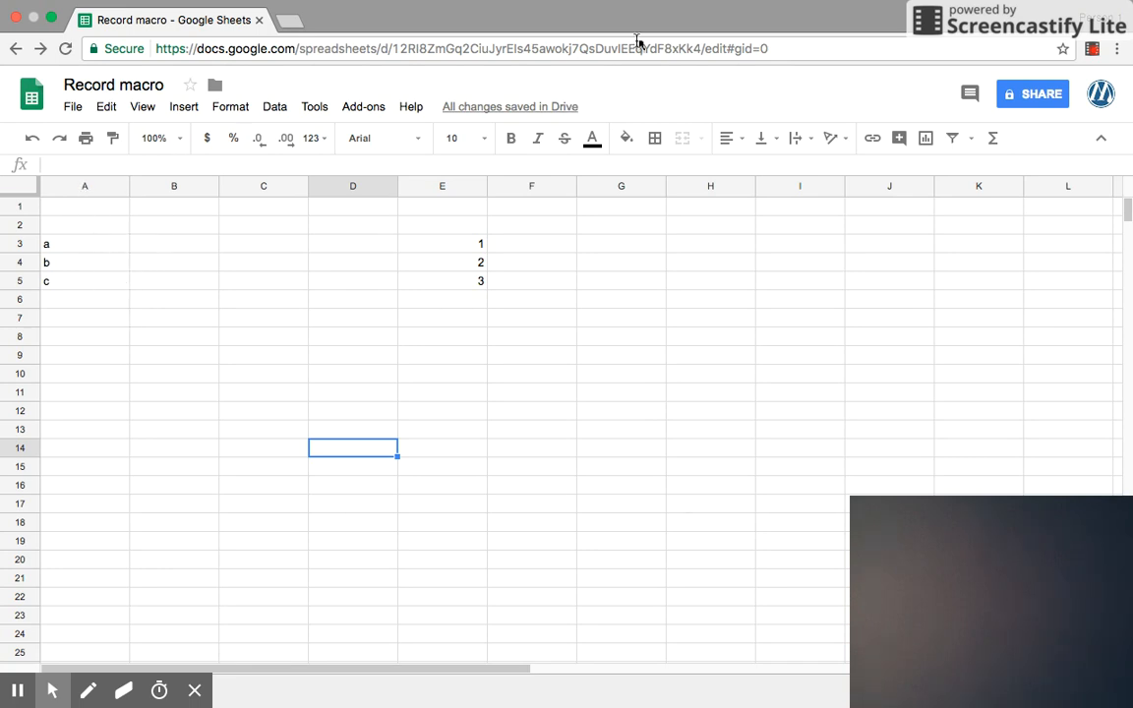
- Start recording a new macro that uses absolute references
left_click(317, 108)
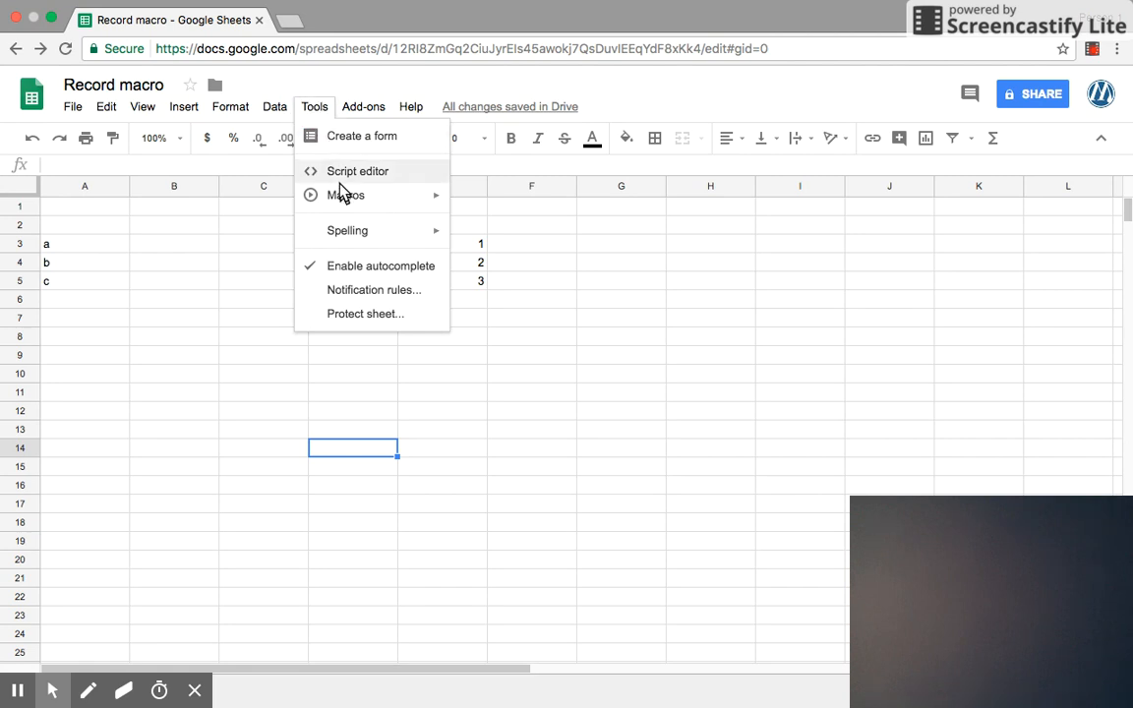
mouse_move(385, 210)
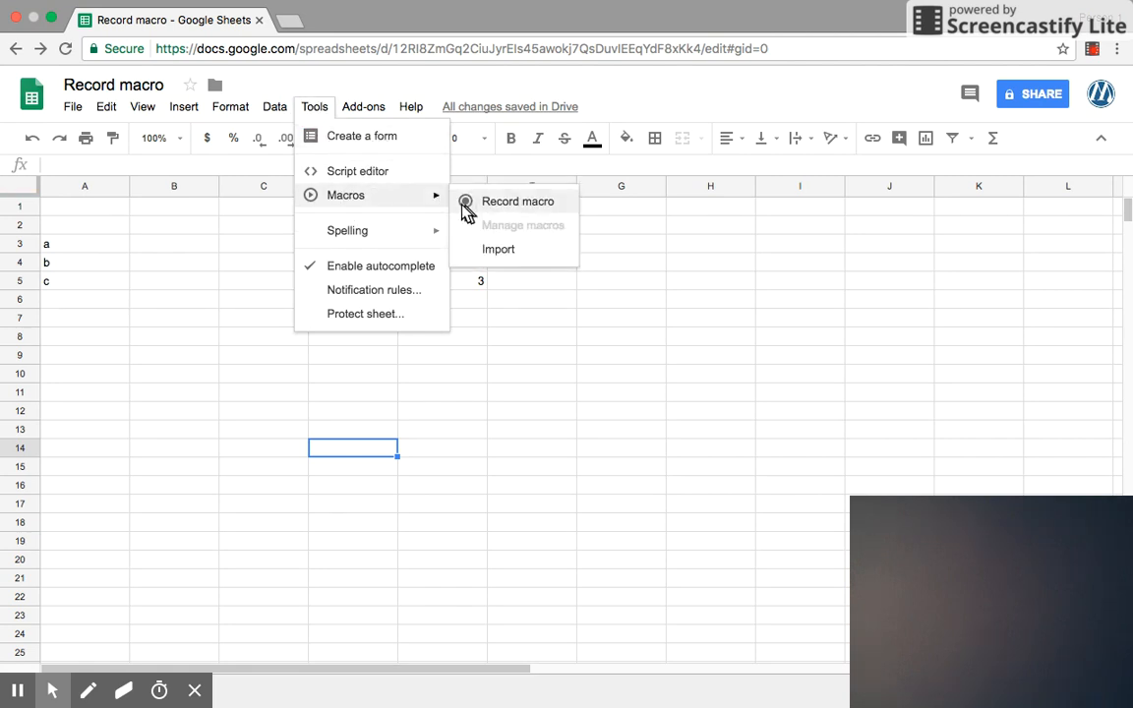
left_click(497, 211)
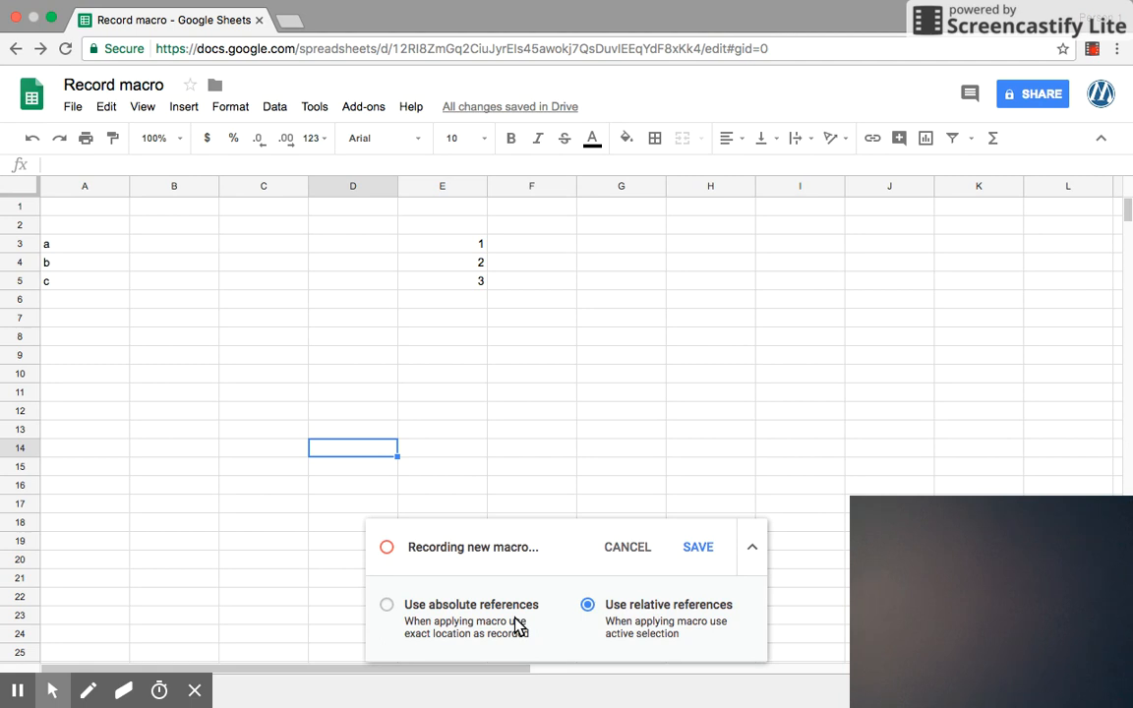
left_click(387, 606)
- Copy all of column A and paste it into column B while the macro is recording
left_click(84, 188)
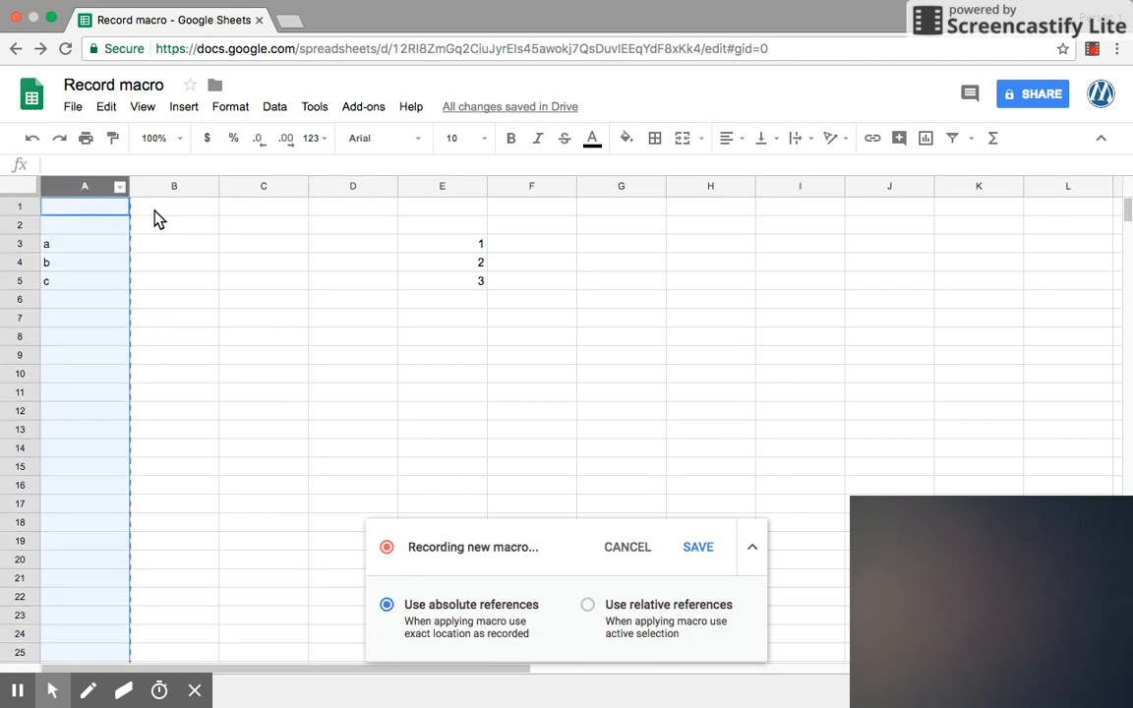
left_click(176, 189)
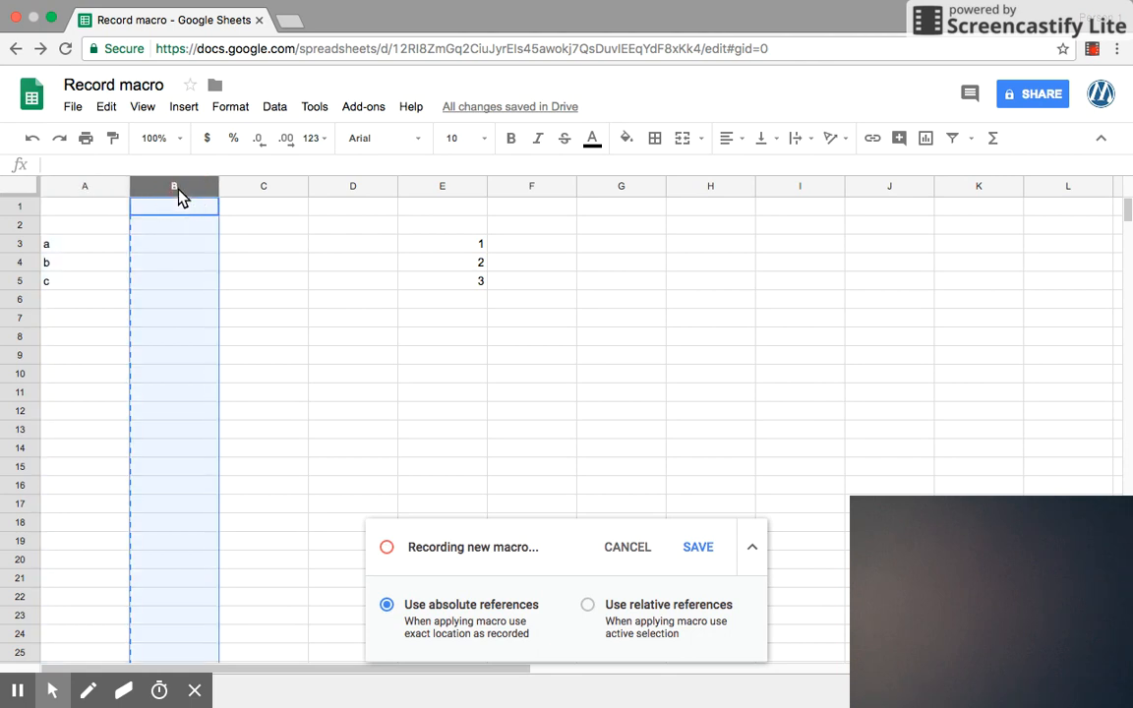
type("a b c")
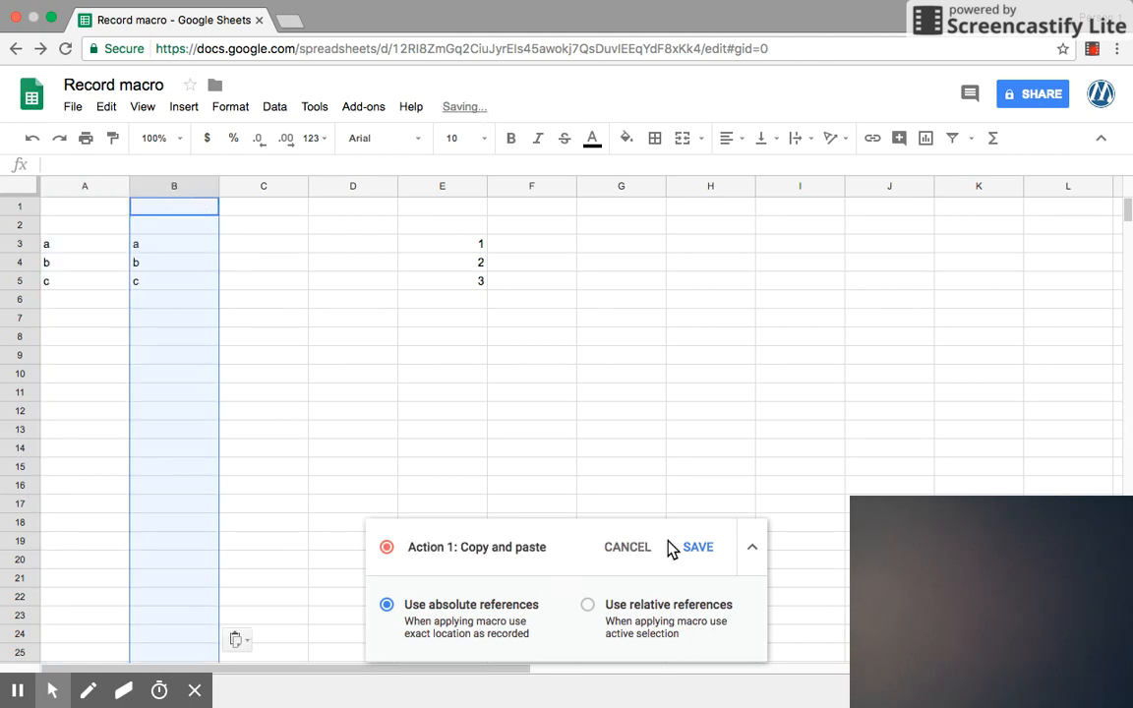
- Stop the recording and save the new macro under the name "a2b Macro"
left_click(698, 547)
left_click(477, 358)
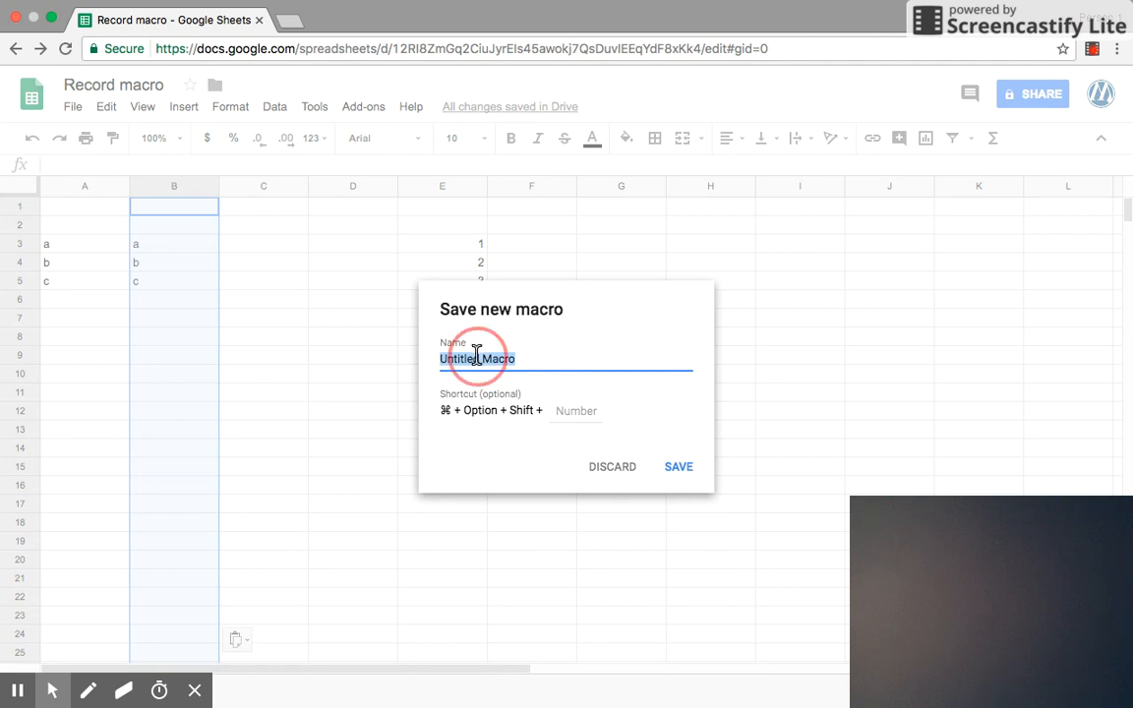
key("BackSpace")
key("BackSpace")
key("BackSpace")
key("BackSpace")
key("BackSpace")
key("BackSpace")
key("BackSpace")
key("BackSpace")
type("a 2b")
left_click(681, 469)
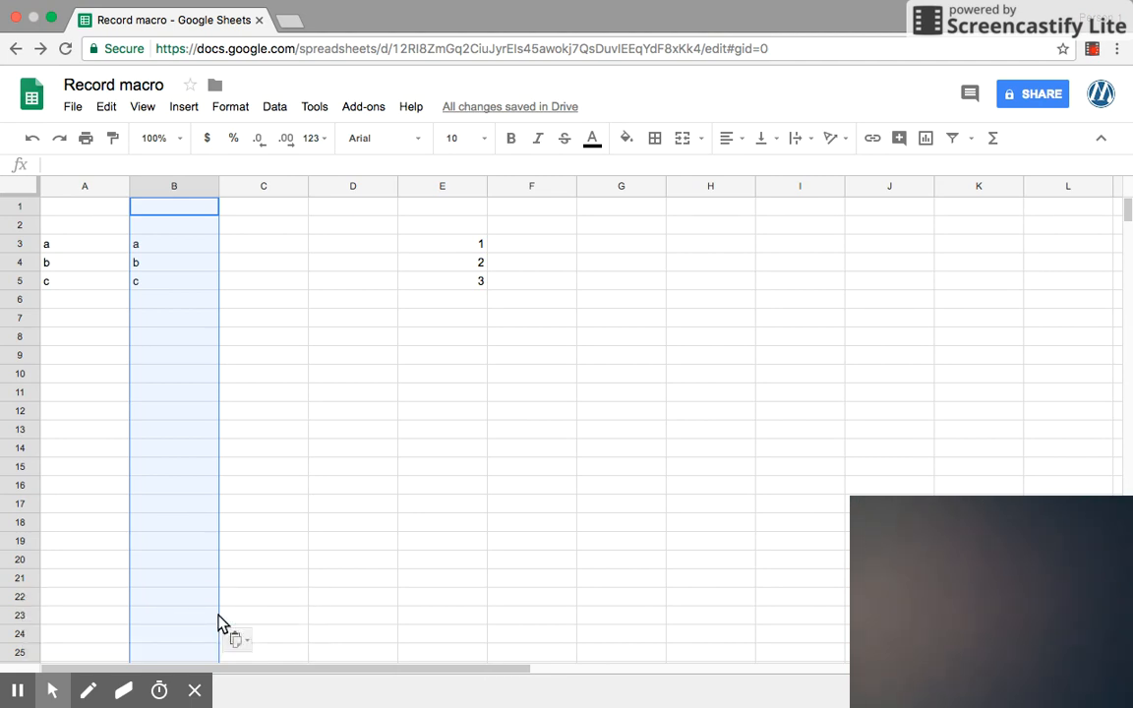
- Clear the pasted letters from column B to prepare for testing the macro
left_click(187, 412)
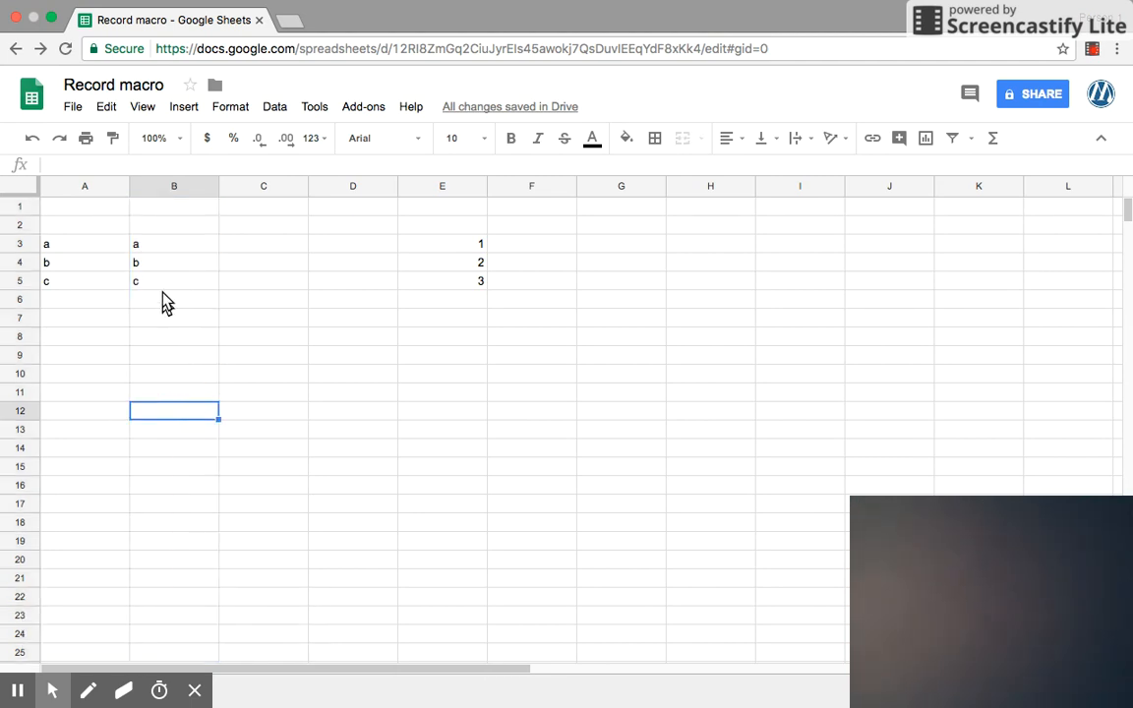
left_click(166, 225)
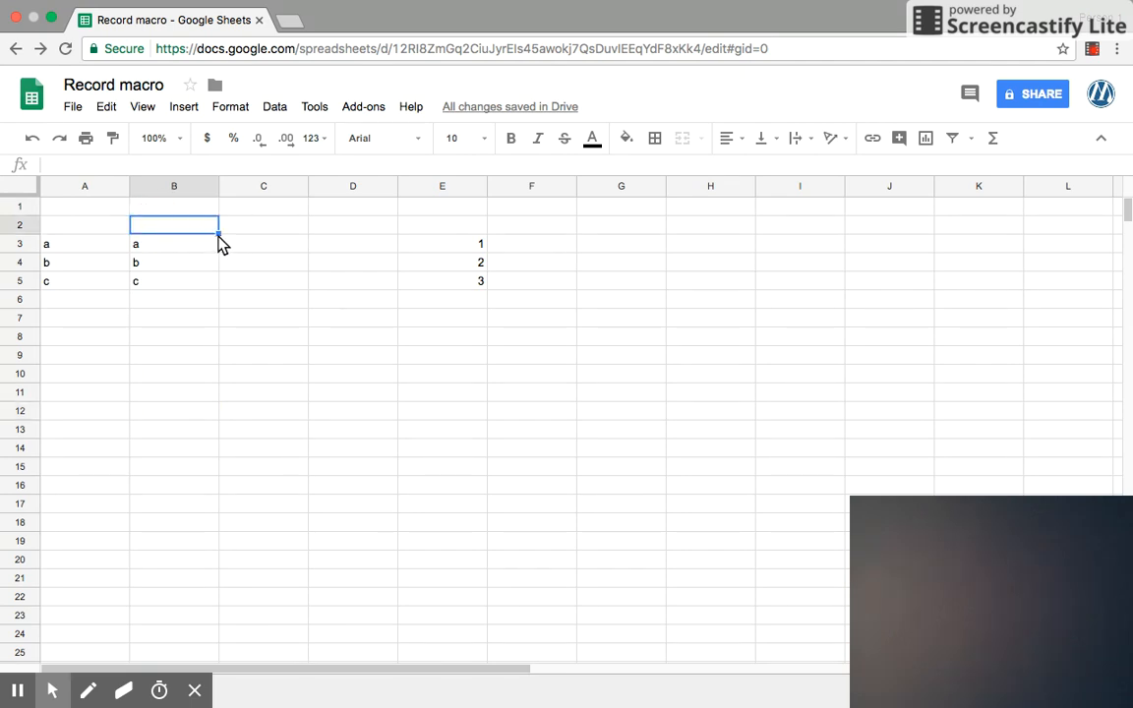
left_click_drag(219, 240, 199, 352)
left_click(168, 396)
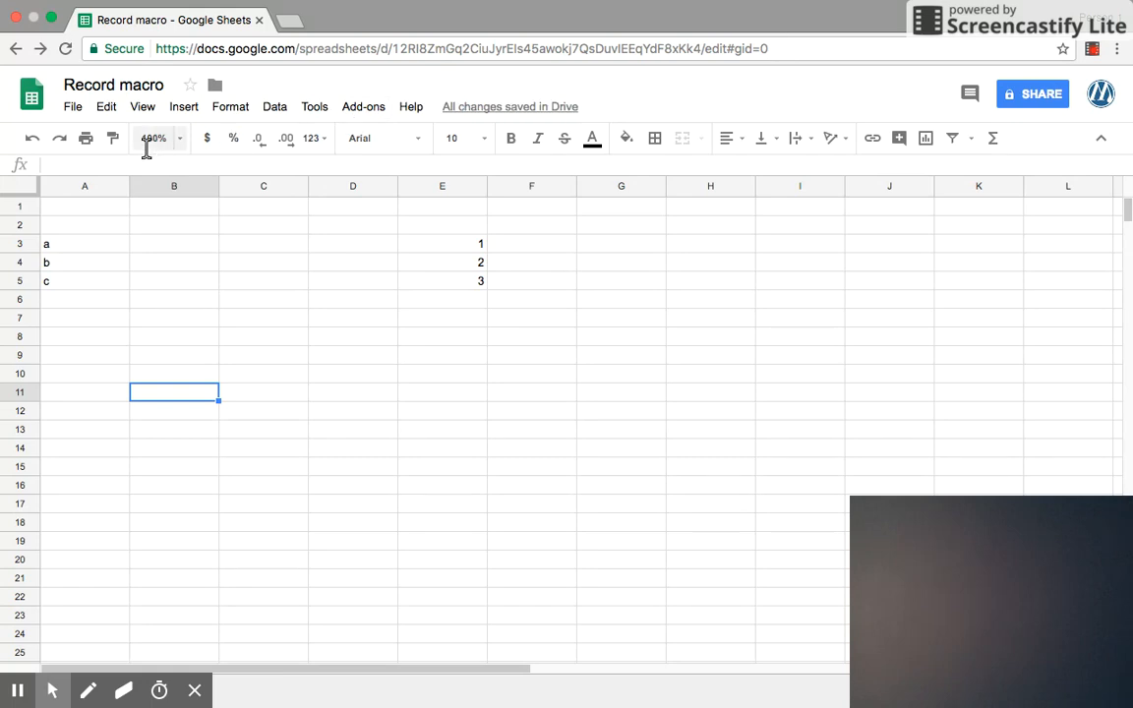
- Select column A and run the saved a2b Macro
left_click(91, 189)
left_click(316, 107)
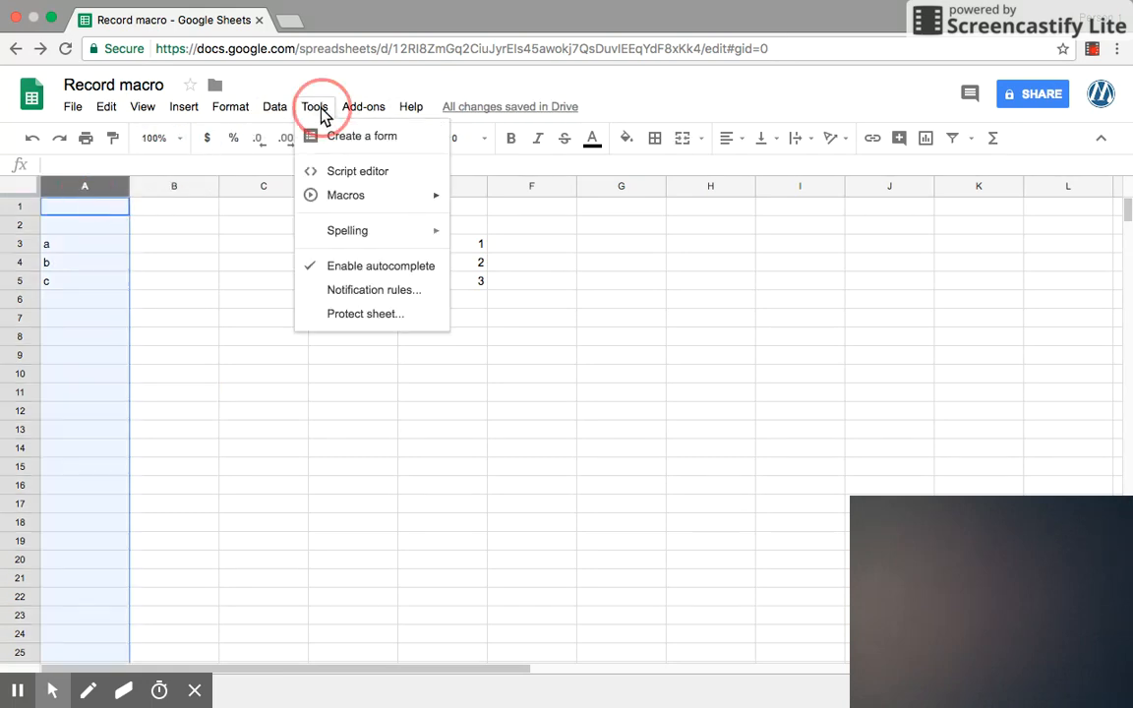
mouse_move(377, 197)
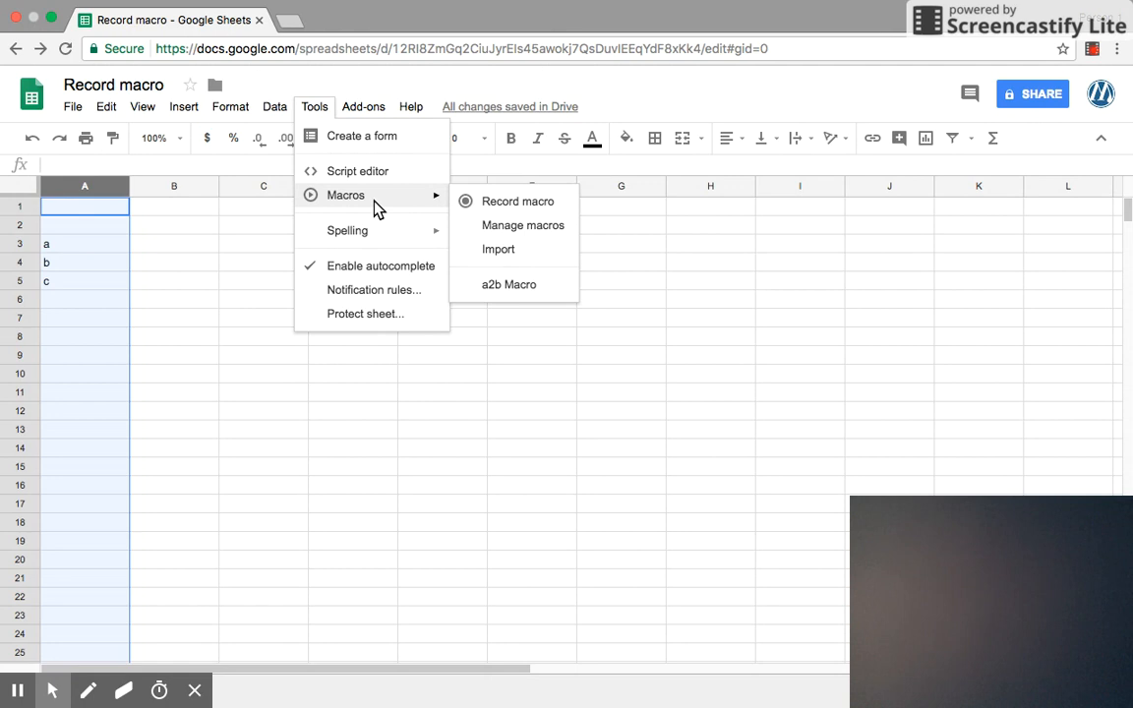
left_click(510, 285)
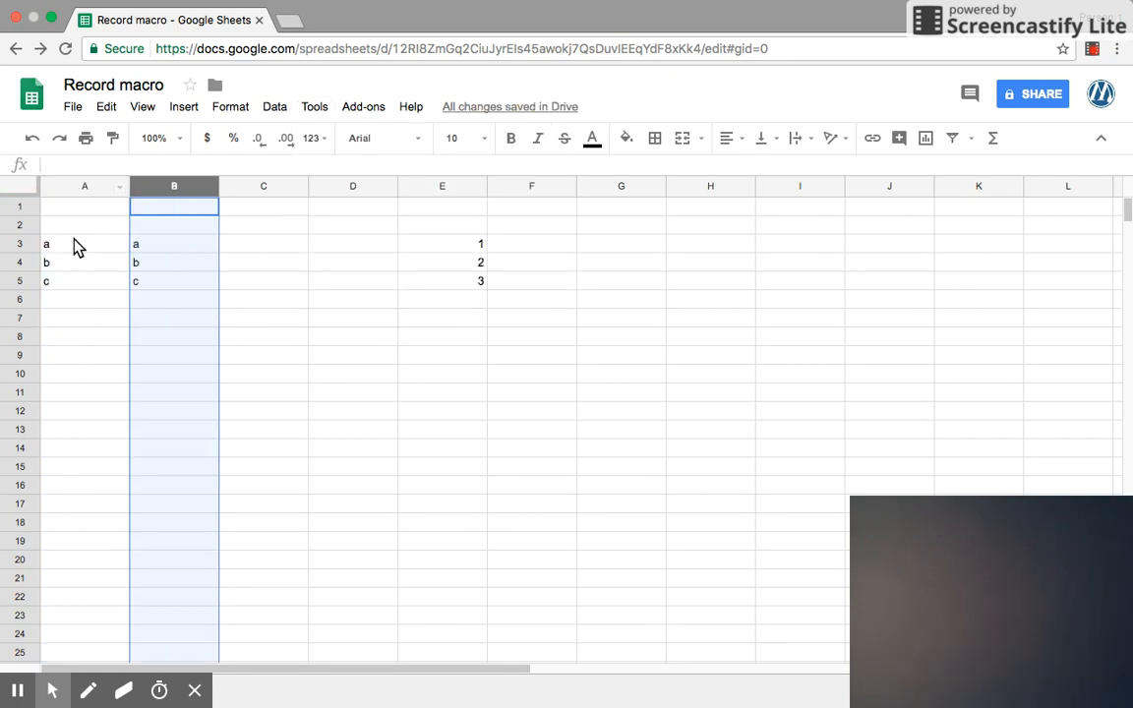
- Delete the letters that the a2b Macro placed in column B
left_click(157, 338)
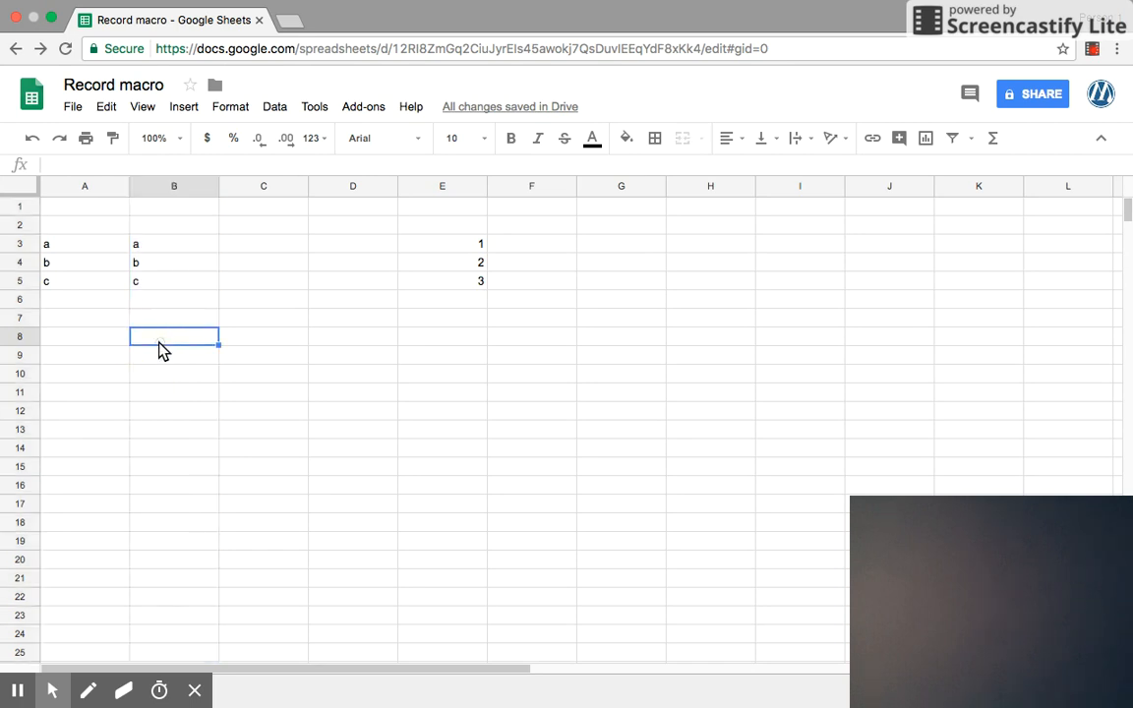
left_click(191, 230)
left_click_drag(220, 235, 197, 305)
left_click(190, 372)
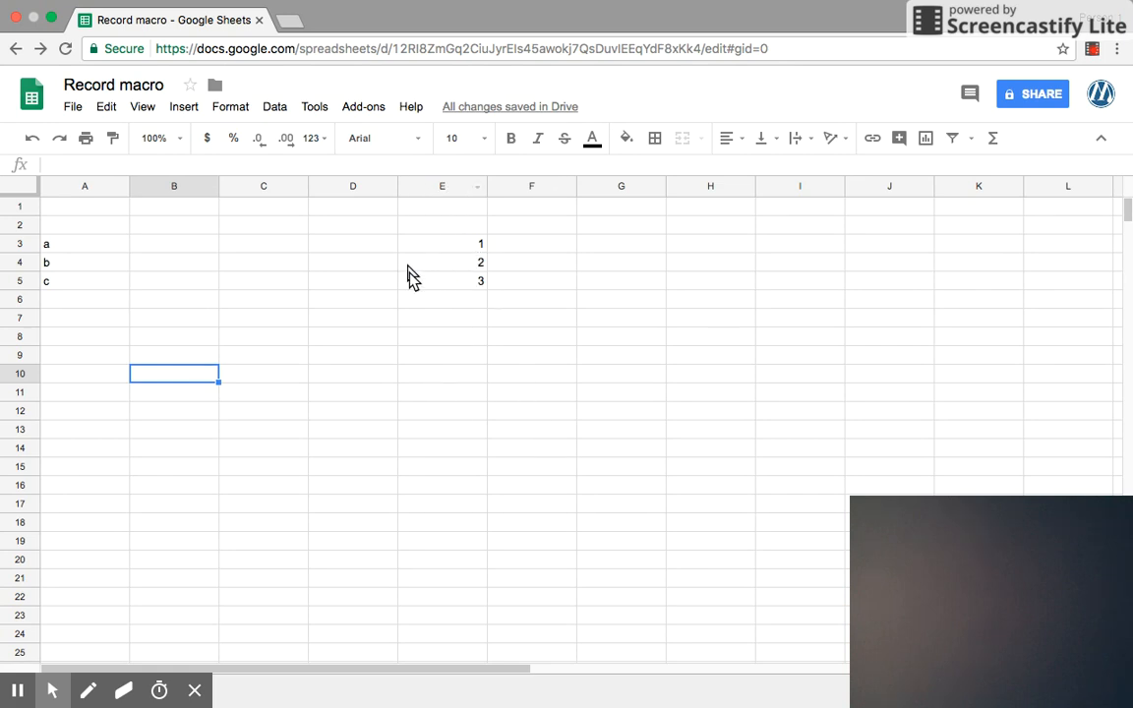
- Select column E and start recording another macro that uses relative references
left_click(447, 194)
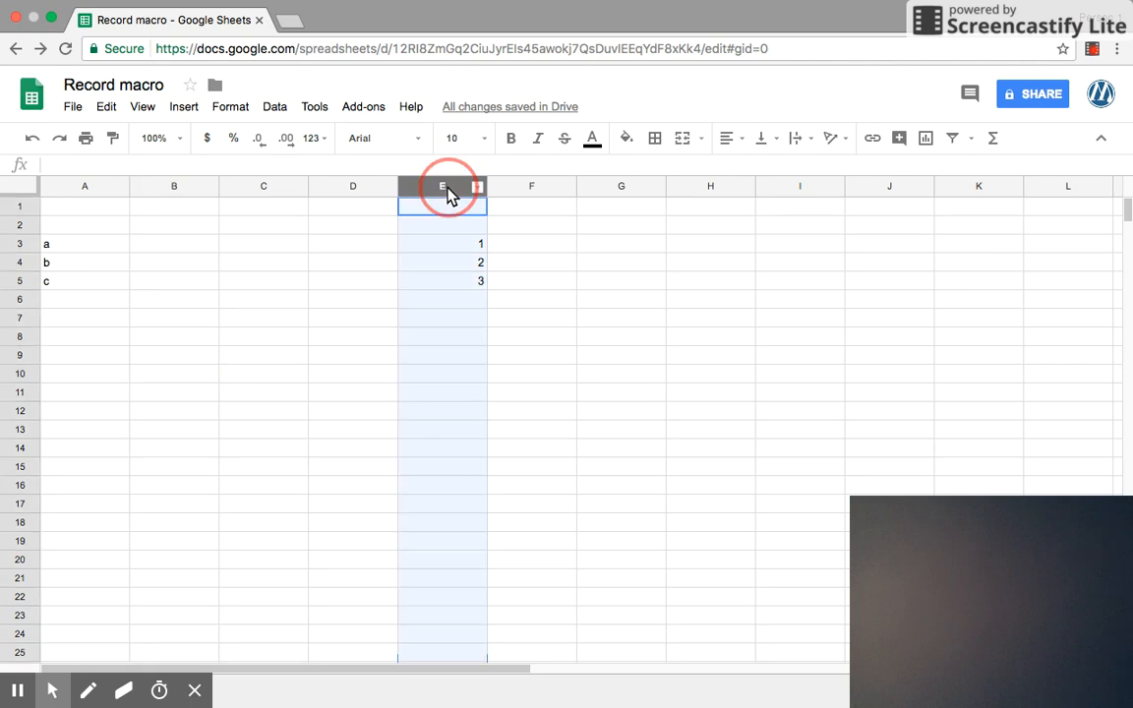
left_click(364, 108)
mouse_move(315, 107)
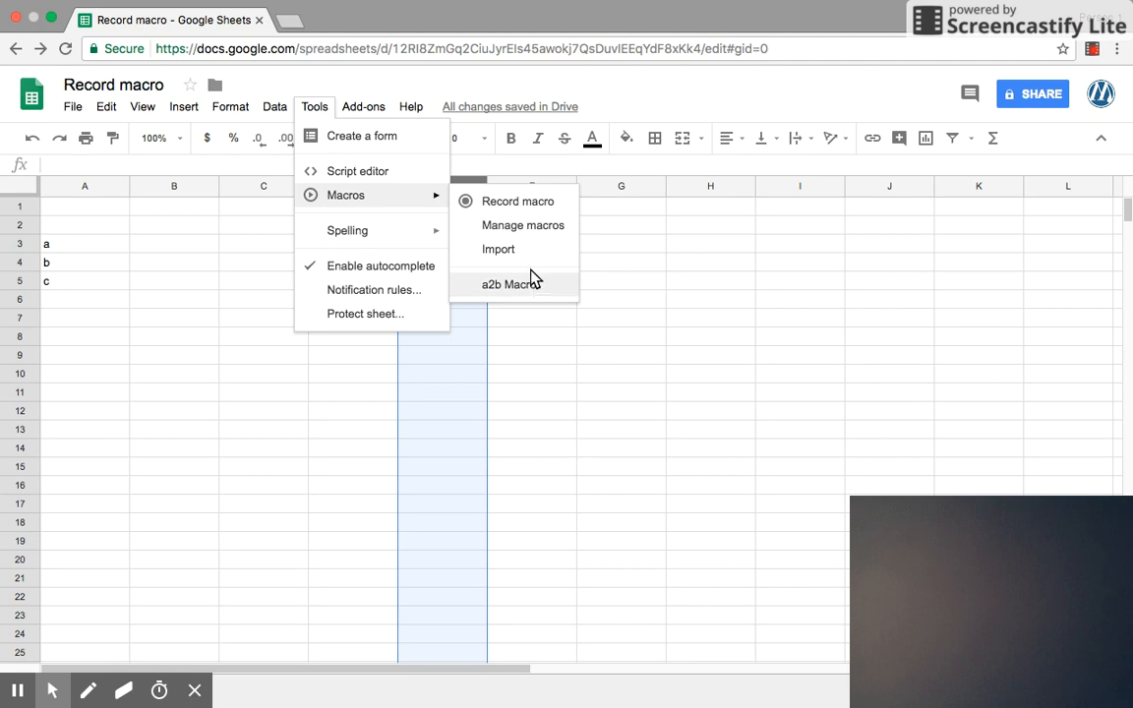
left_click(529, 210)
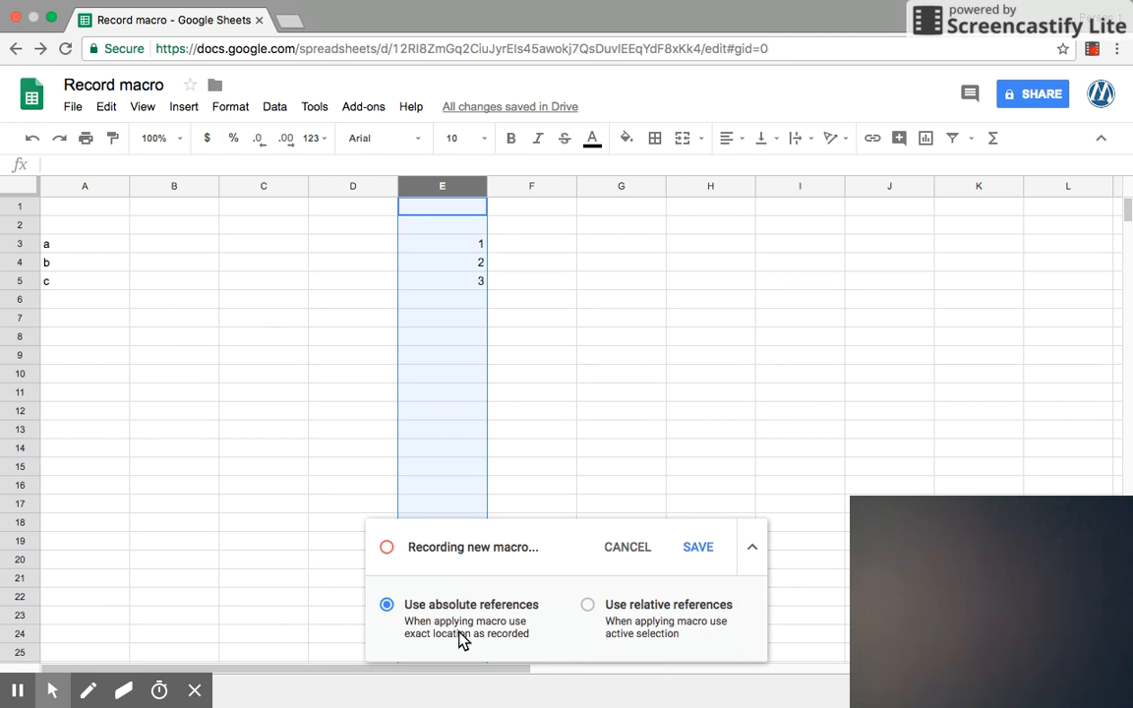
left_click(585, 606)
- Copy column E and paste it into column G while the relative-reference macro is recording
key("super+c")
key("super+v")
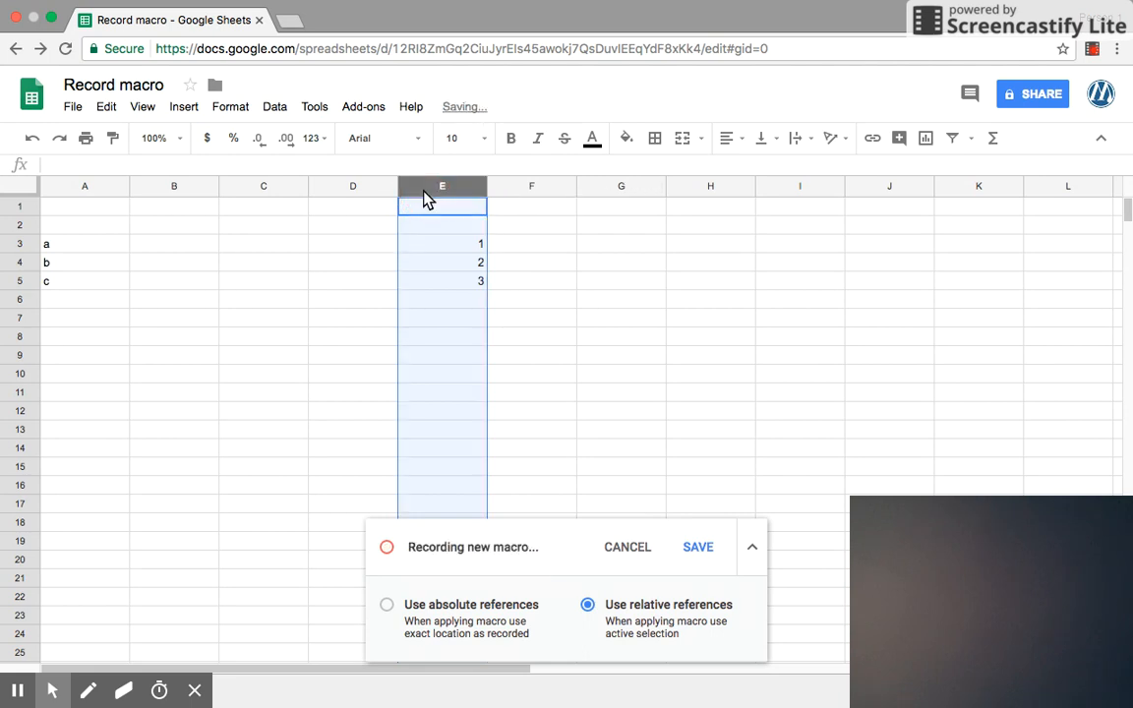
key("ctrl+c")
left_click(624, 189)
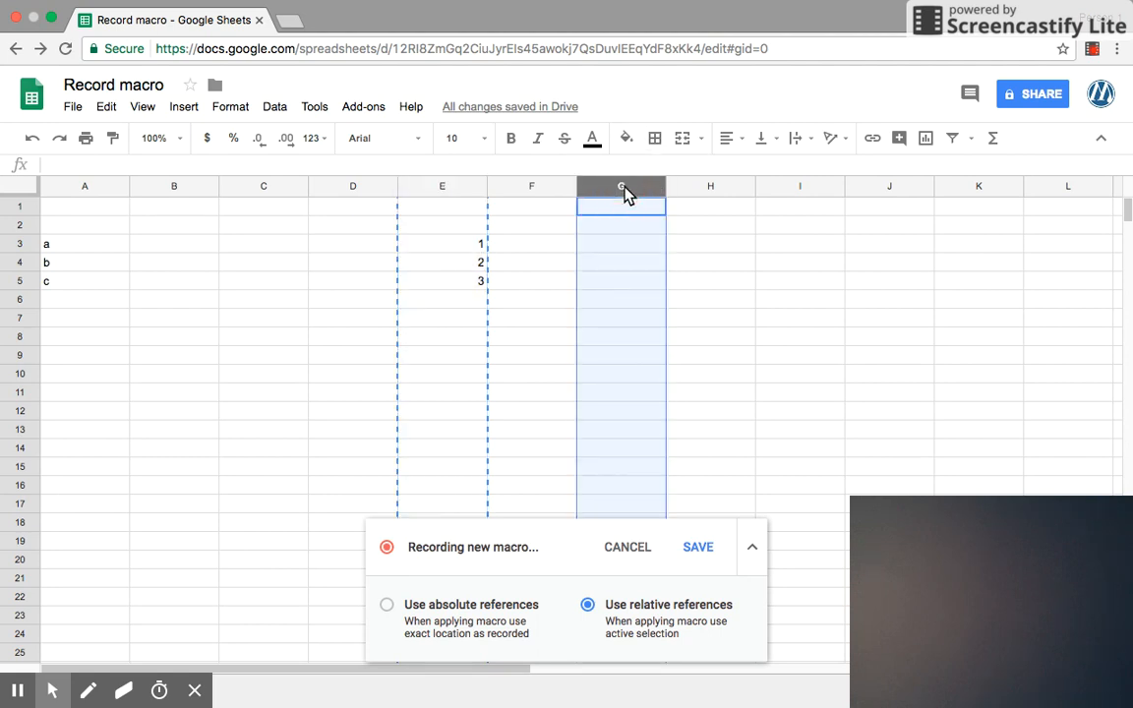
key("ctrl+v")
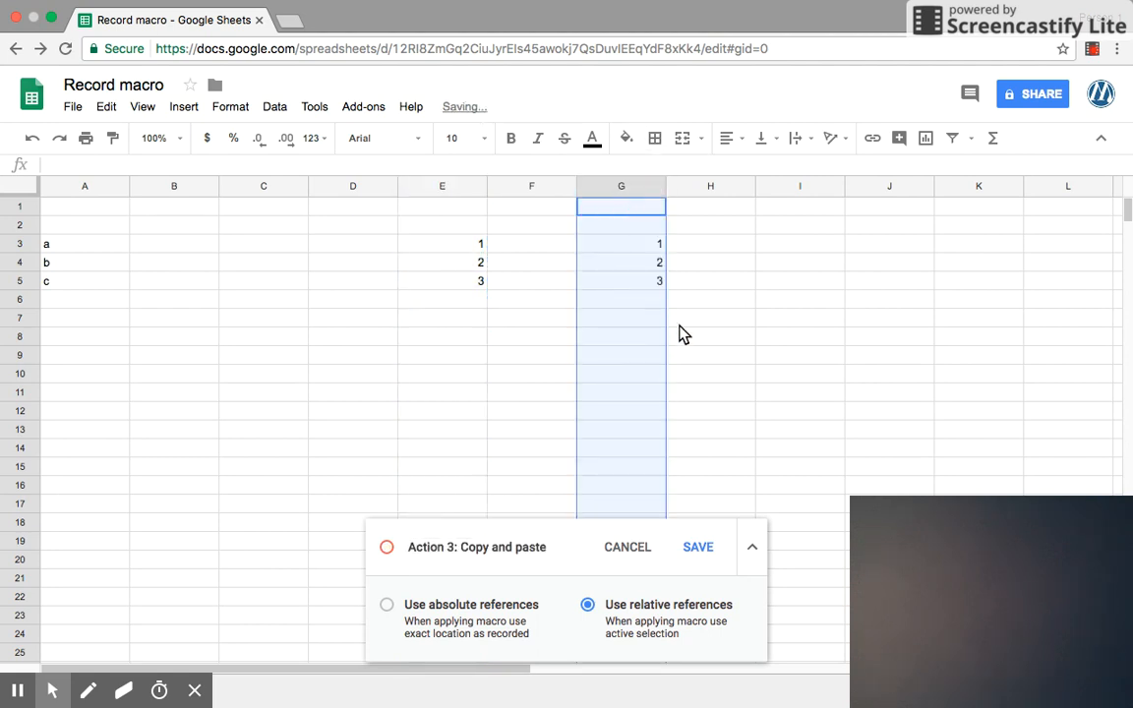
- Save the recorded relative-reference macro as "a2z Macro" and dismiss the save notification
left_click(689, 549)
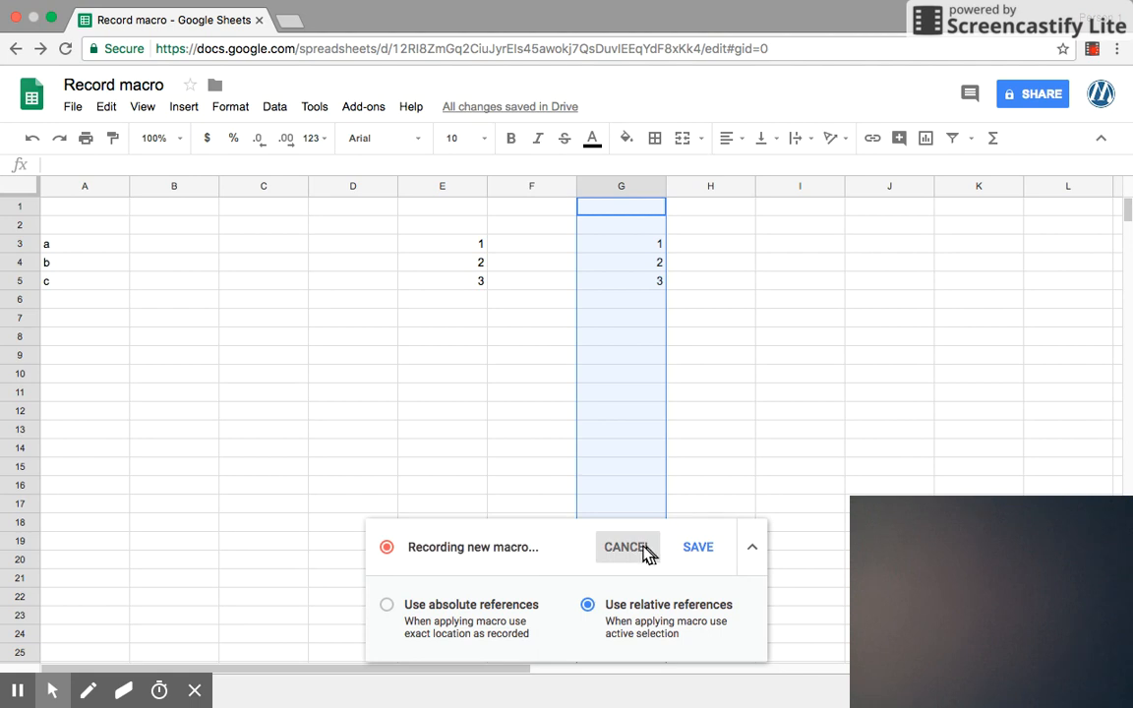
left_click(701, 551)
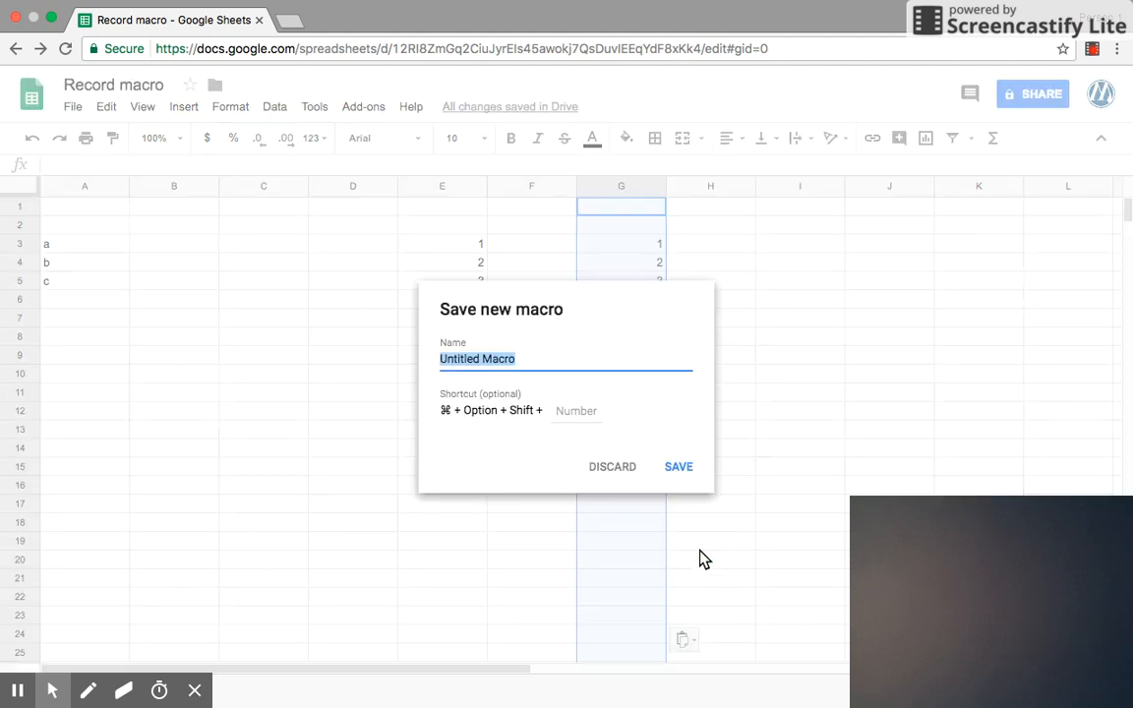
left_click(474, 358)
key("BackSpace")
key("BackSpace")
key("BackSpace")
key("BackSpace")
key("BackSpace")
key("BackSpace")
key("BackSpace")
key("BackSpace")
type("a2z")
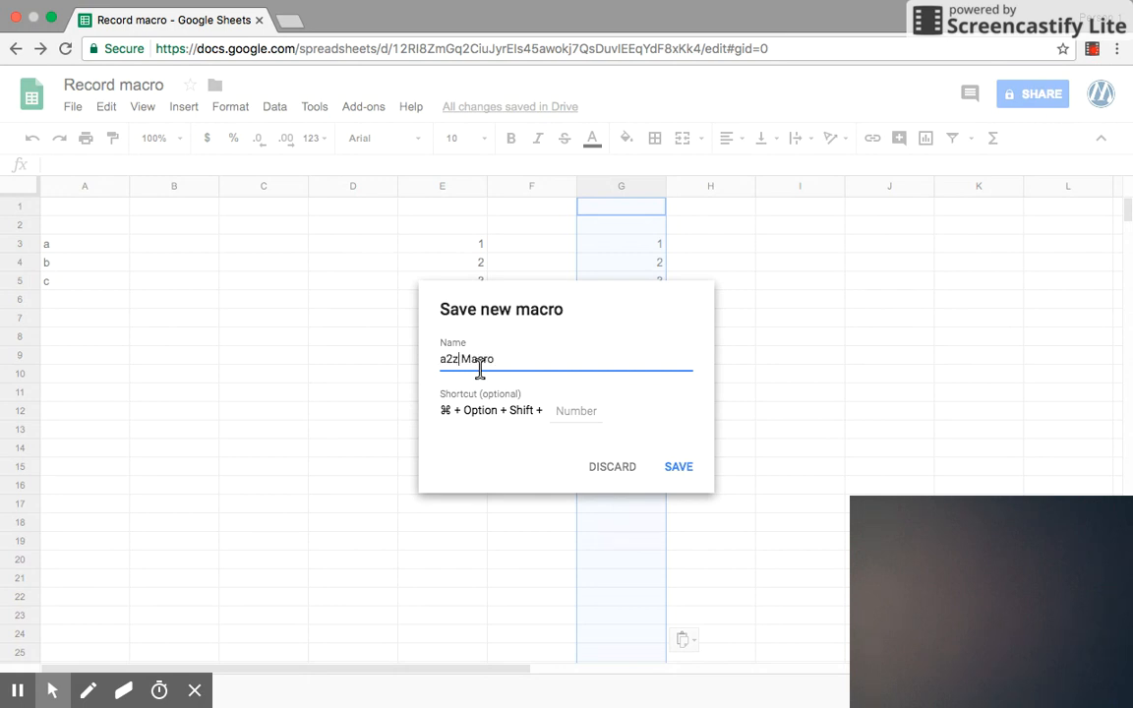
left_click(681, 471)
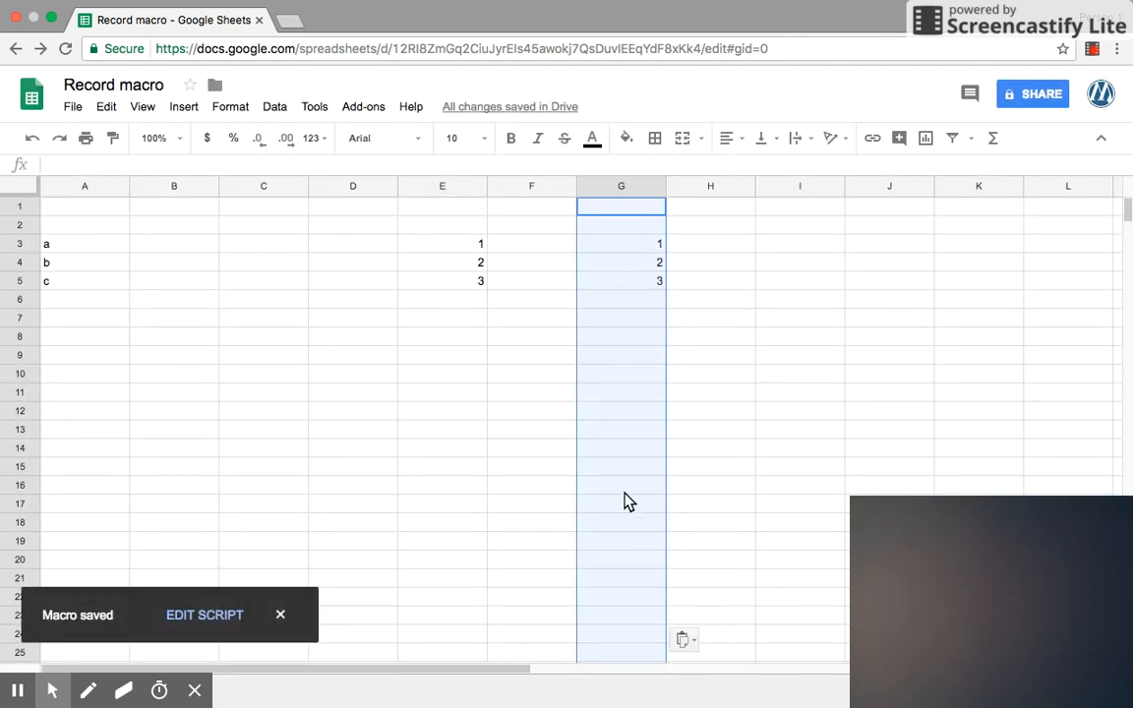
left_click(281, 615)
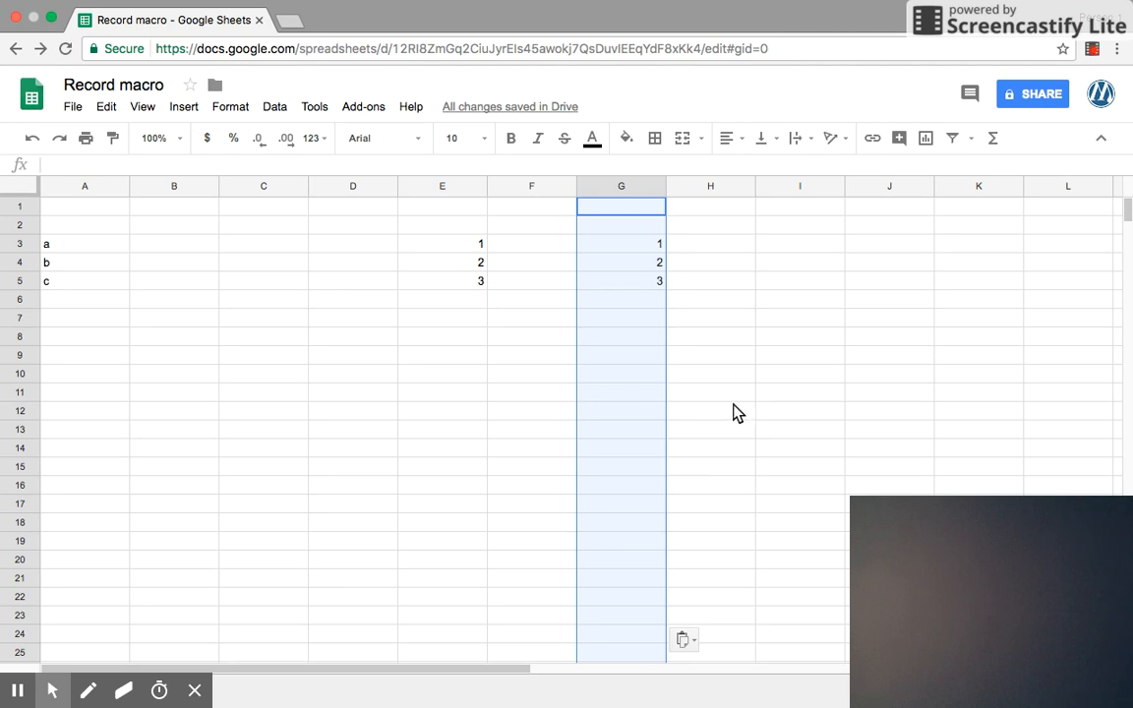
- Clear the copied numbers from column G and run the a2z Macro with column E selected
left_click(643, 231)
left_click_drag(665, 241, 646, 433)
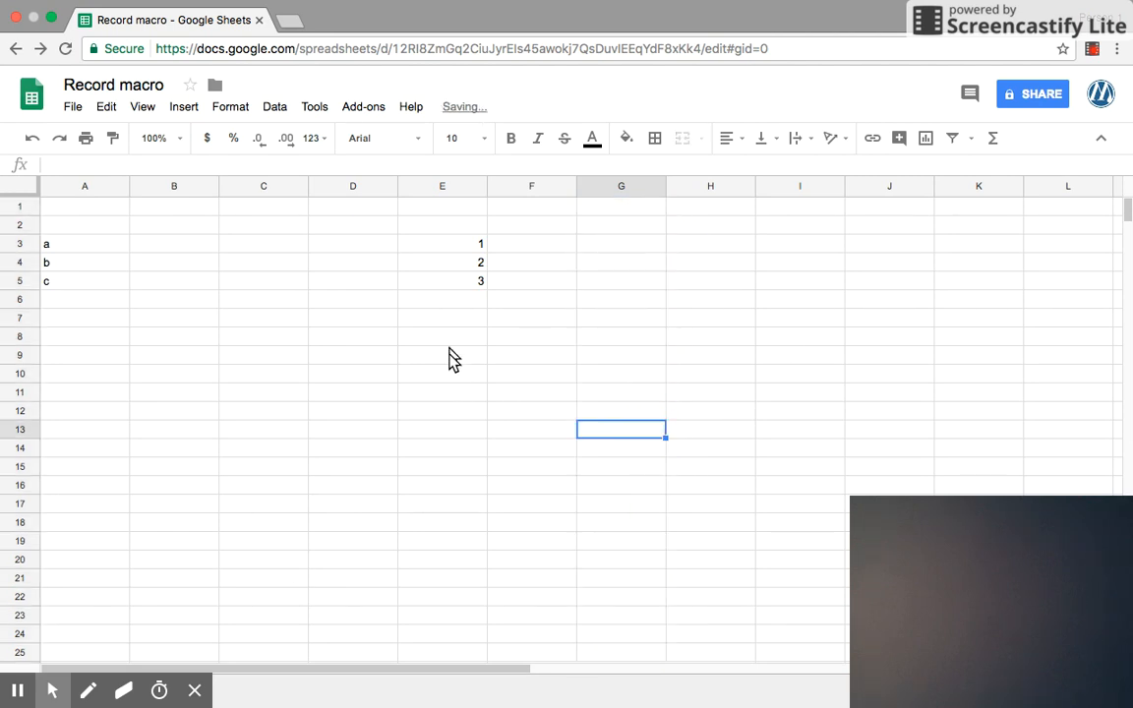
left_click(435, 186)
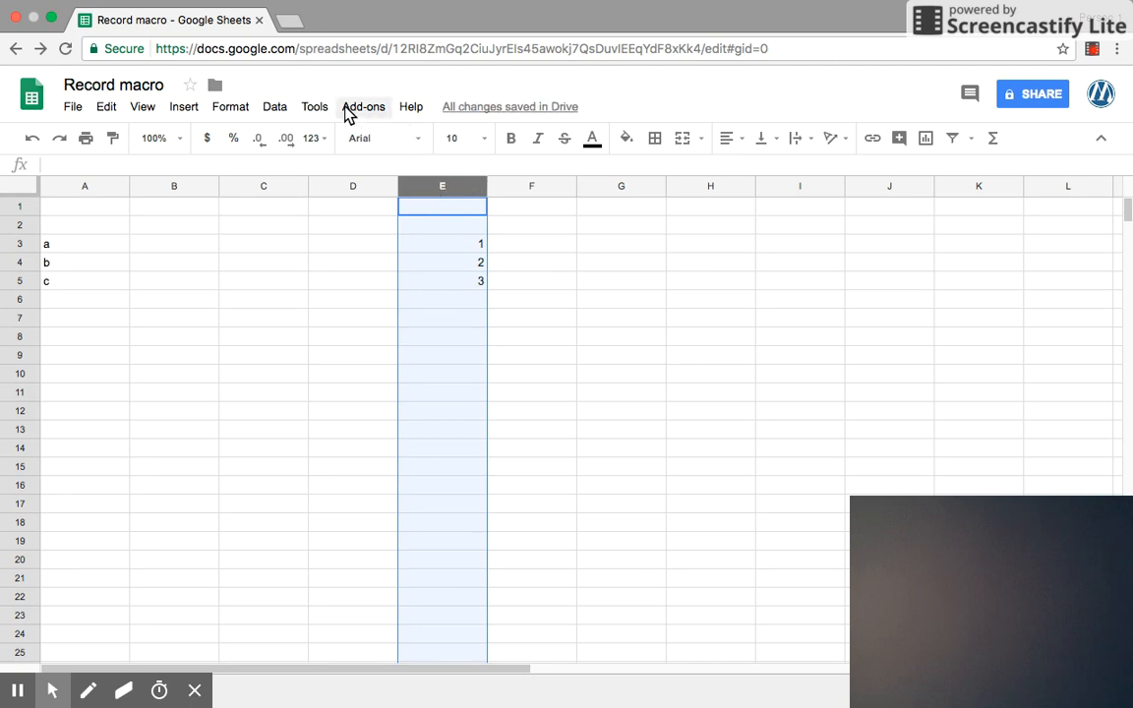
left_click(315, 111)
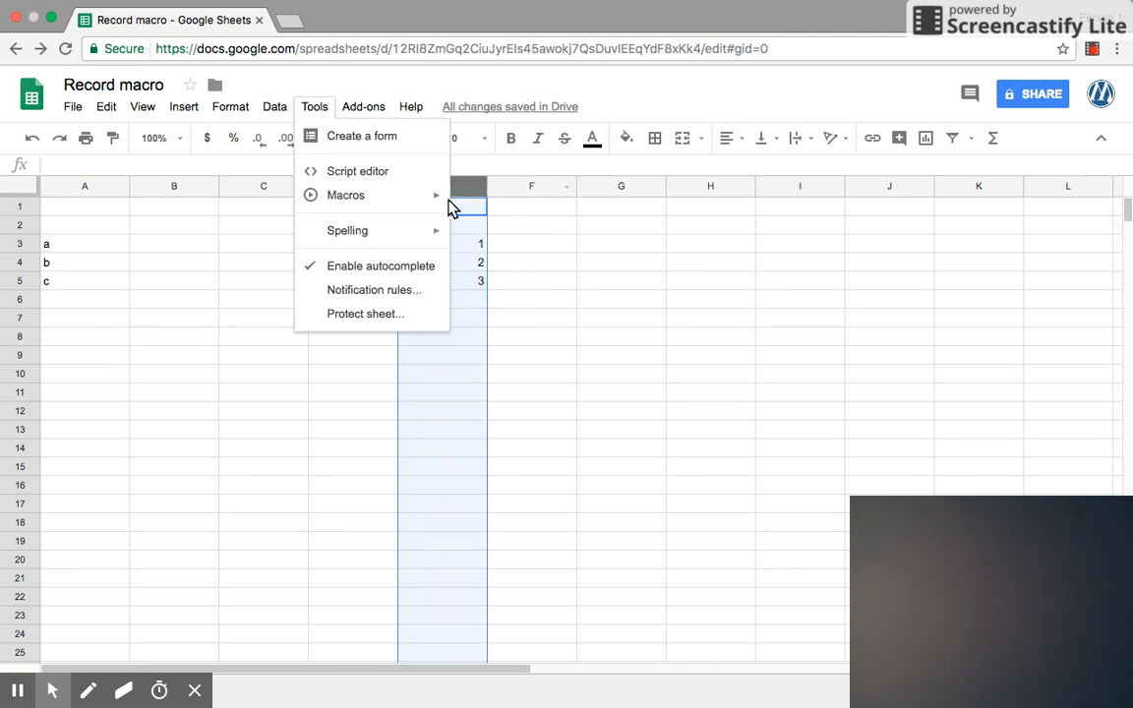
mouse_move(436, 201)
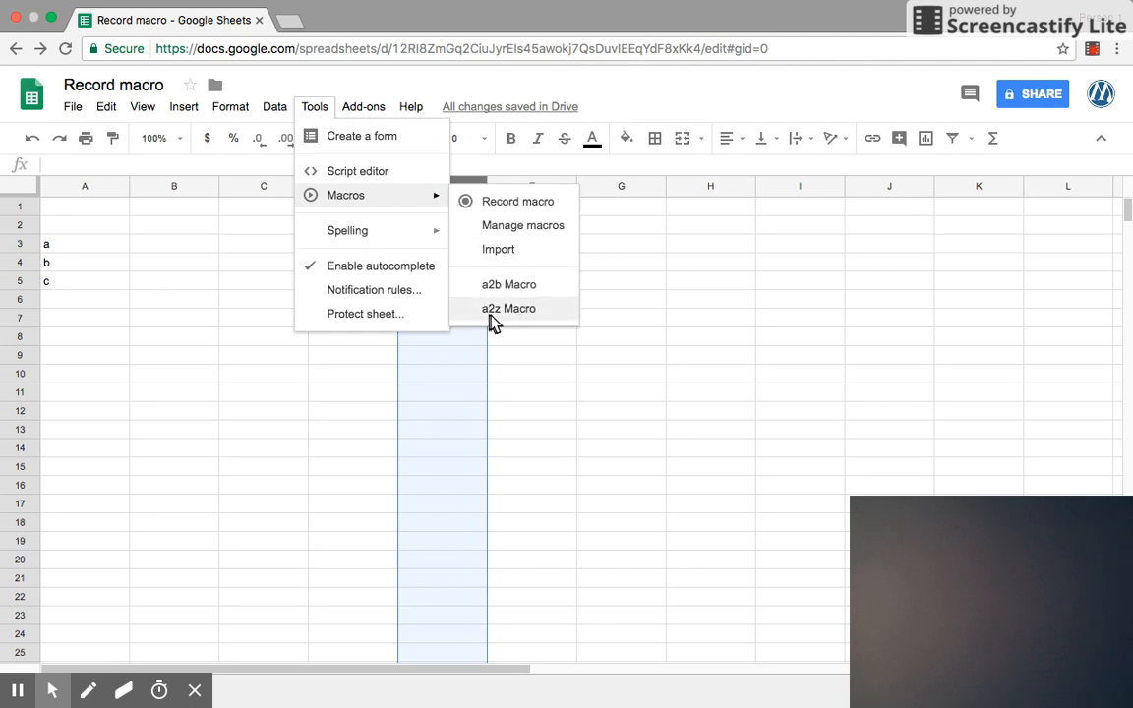
left_click(521, 310)
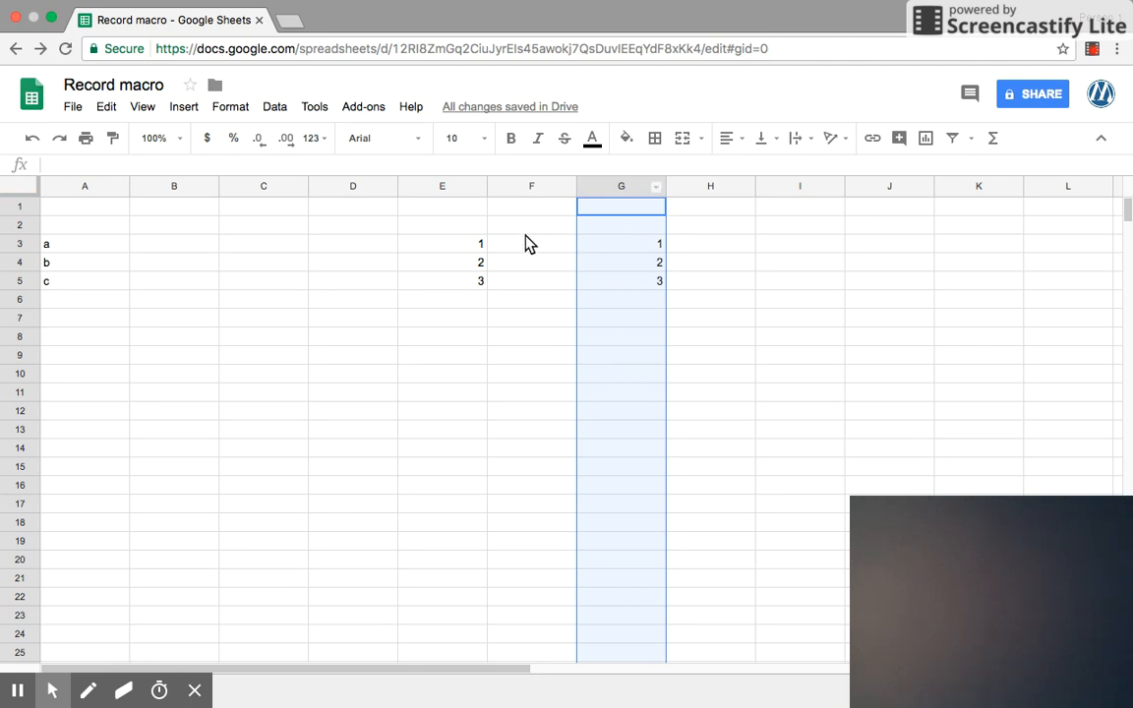
- Delete the numbers that the a2z Macro placed in column G
left_click(633, 246)
left_click_drag(633, 229, 669, 253)
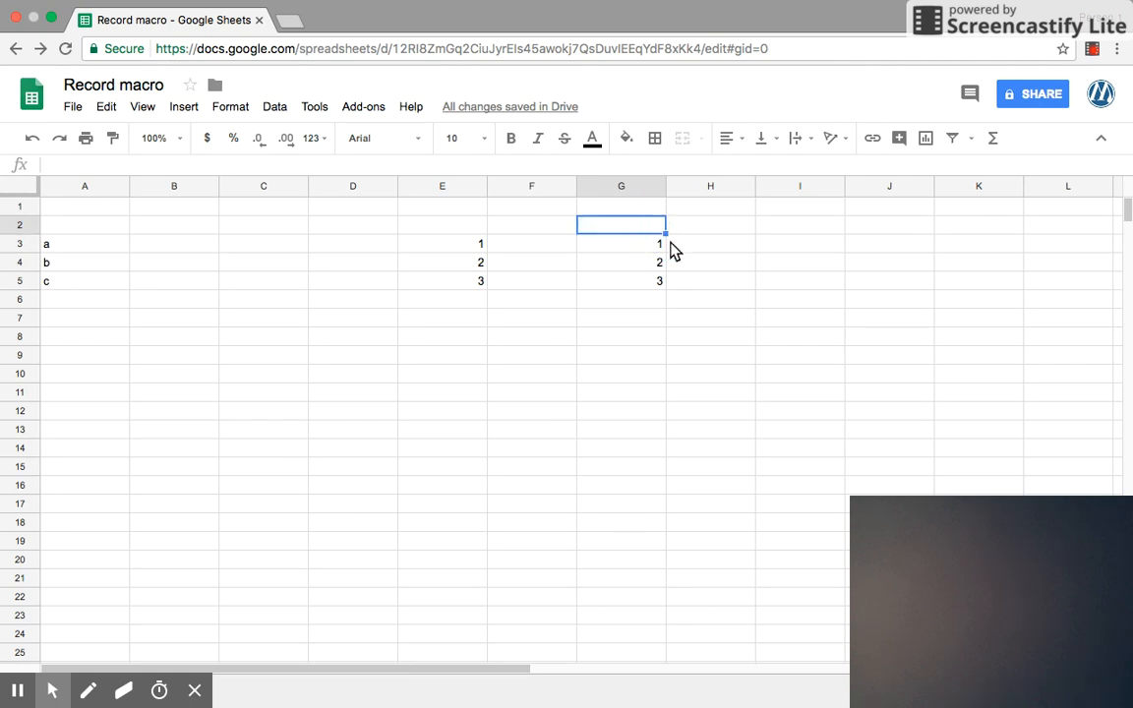
left_click(665, 344, "shift")
key("Delete")
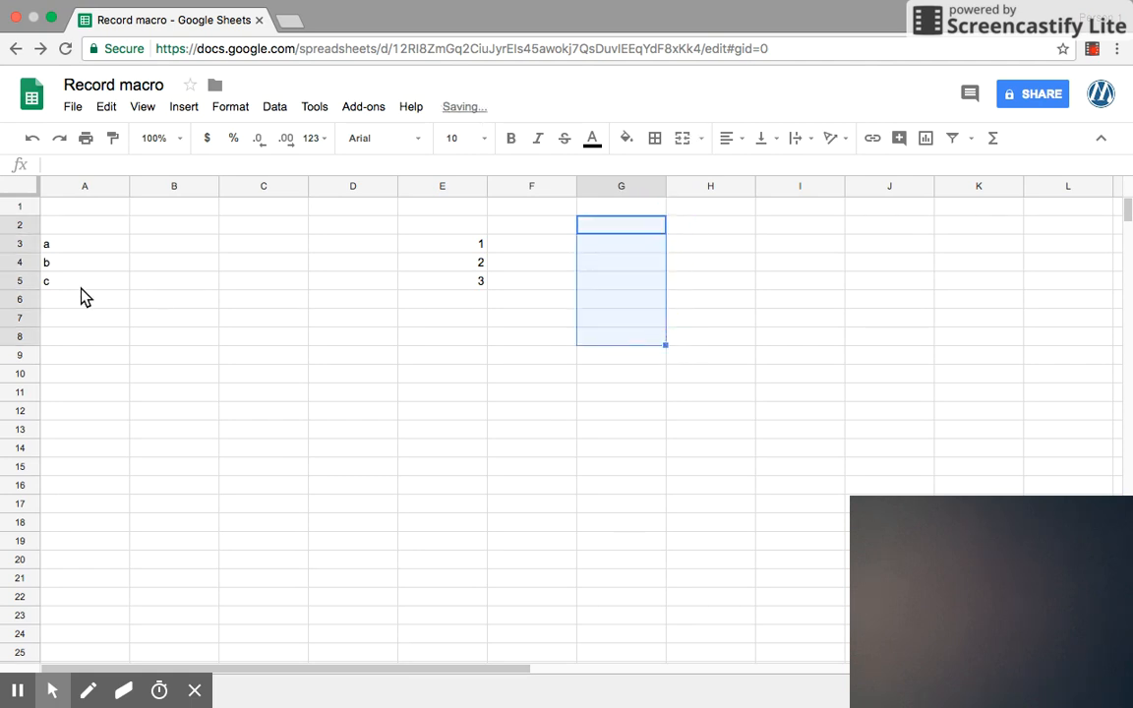
- Select column A and run the a2z Macro on it
left_click(77, 186)
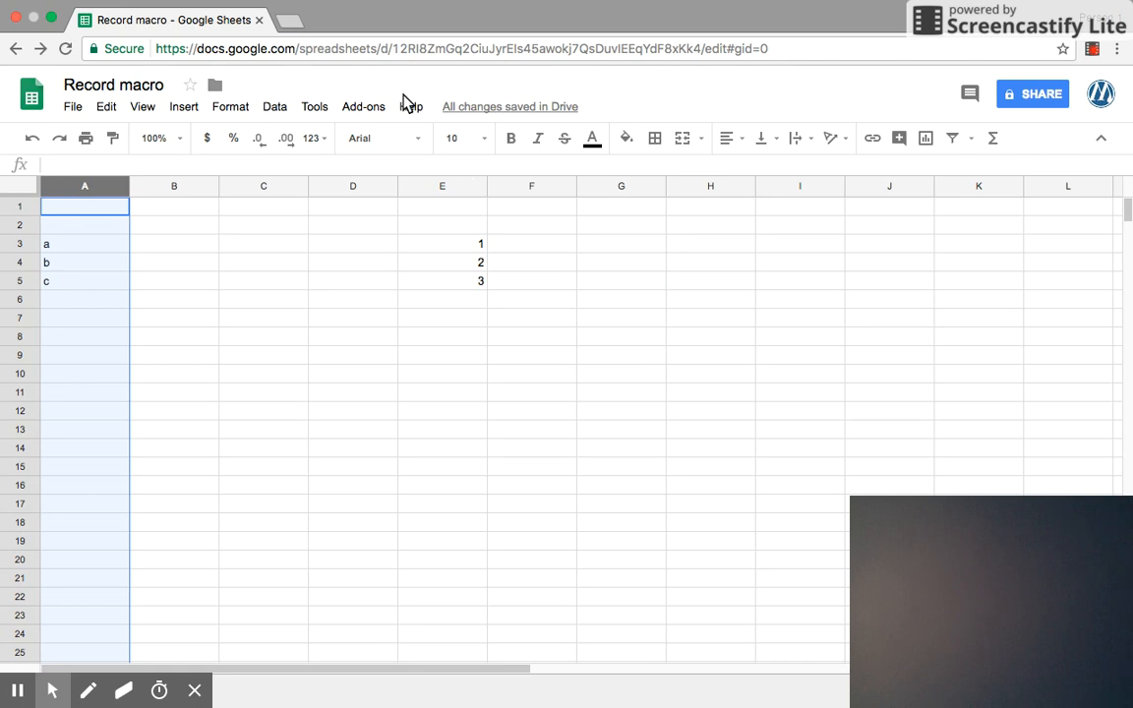
left_click(311, 103)
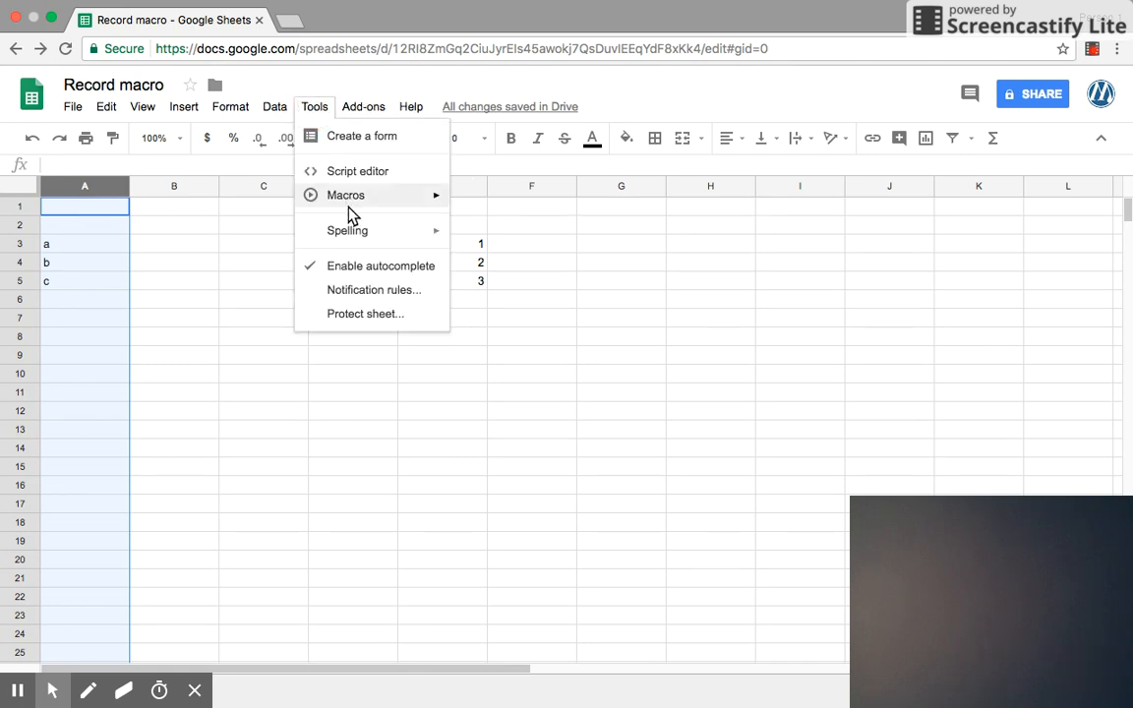
mouse_move(349, 200)
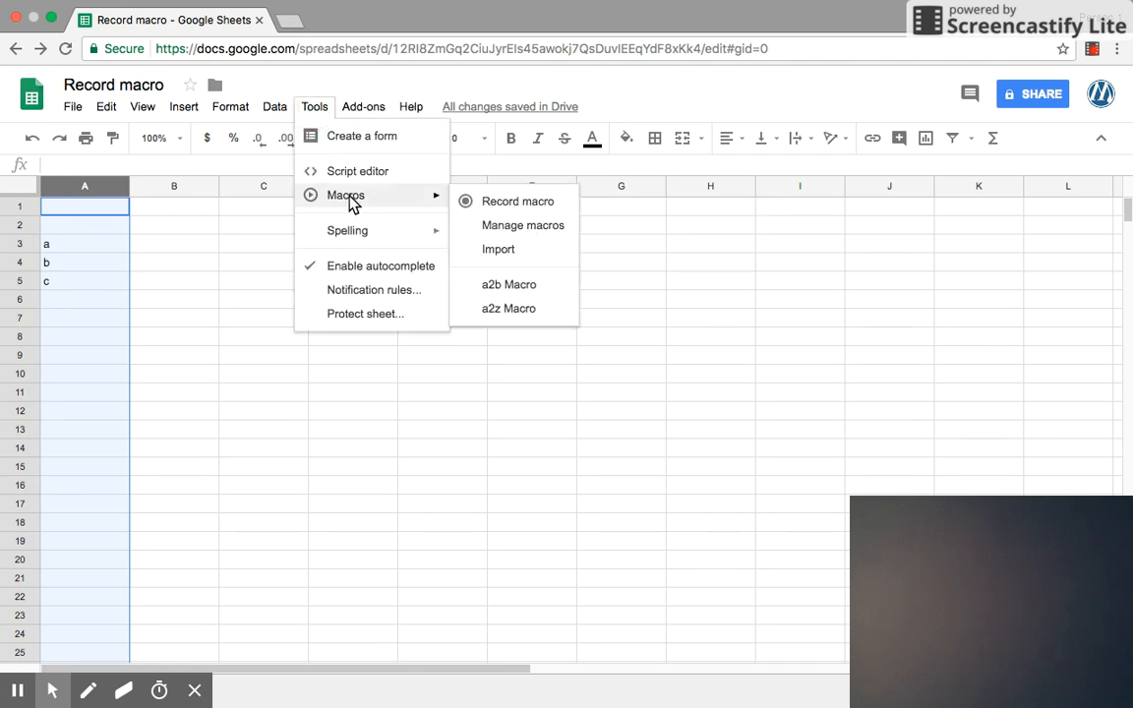
left_click(540, 317)
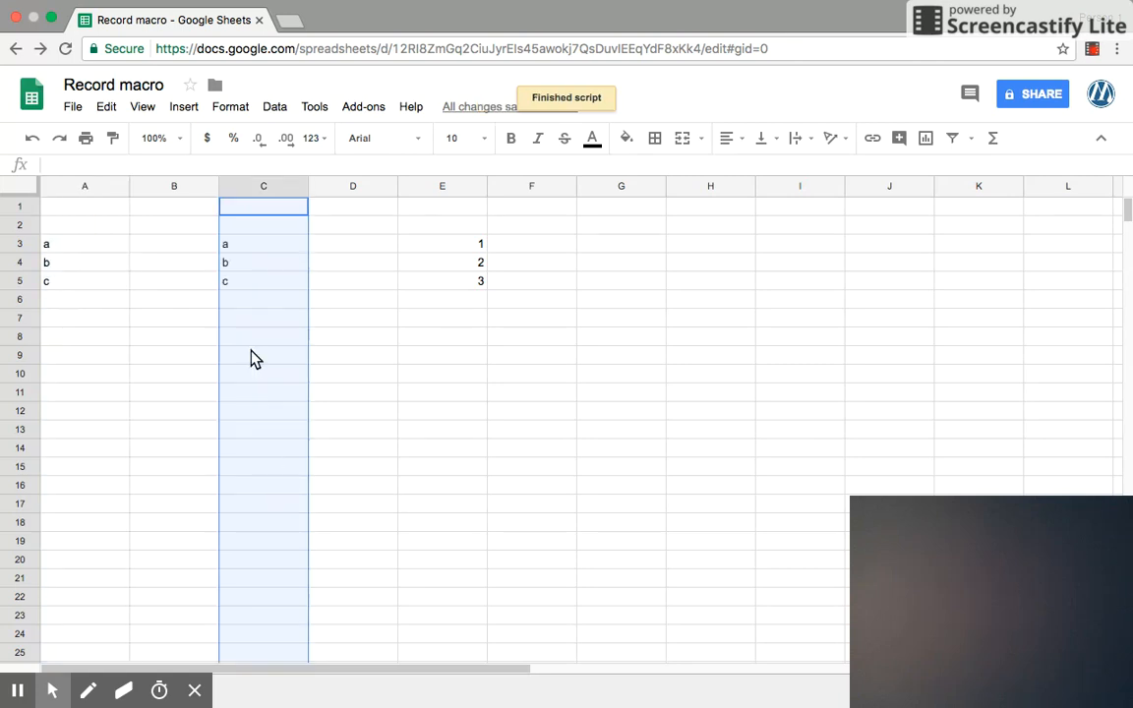
- Delete the letters that the a2z Macro placed in column C
left_click(198, 321)
left_click(253, 231)
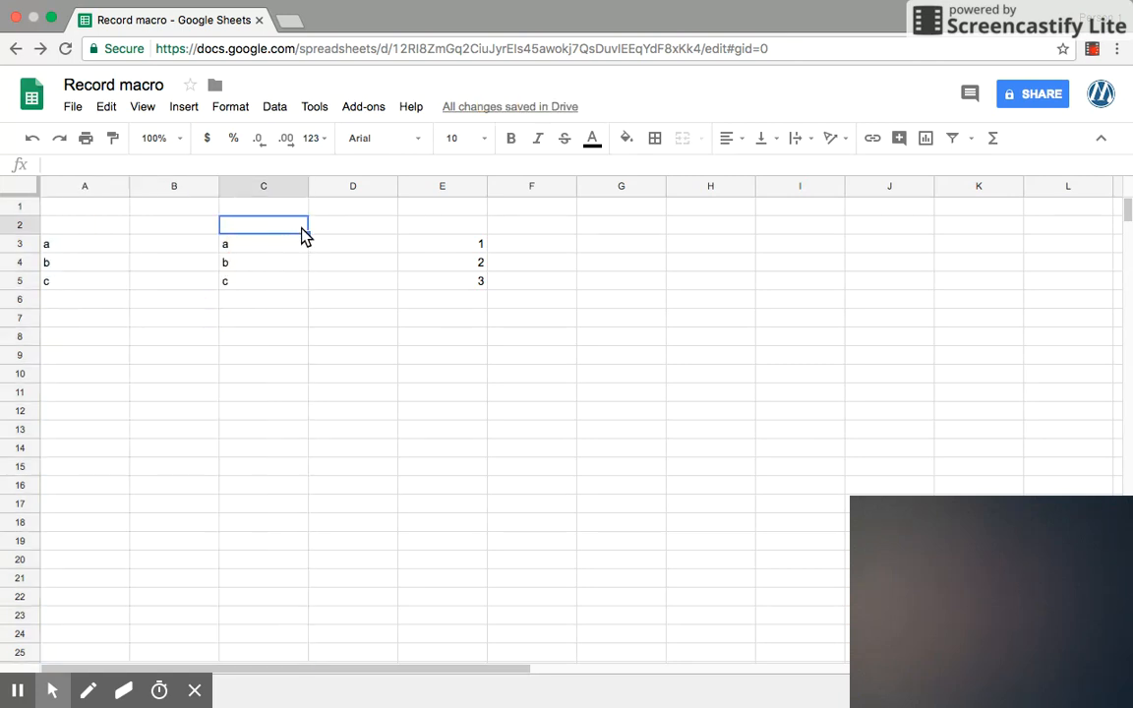
left_click_drag(308, 235, 296, 381)
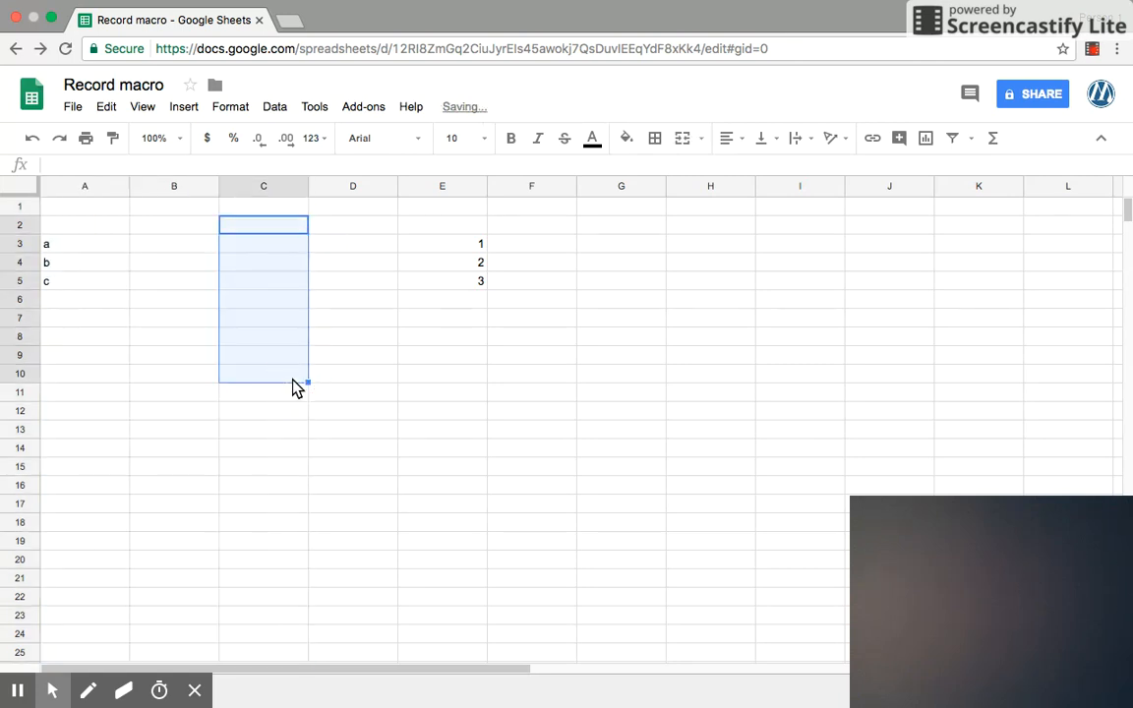
left_click(181, 304)
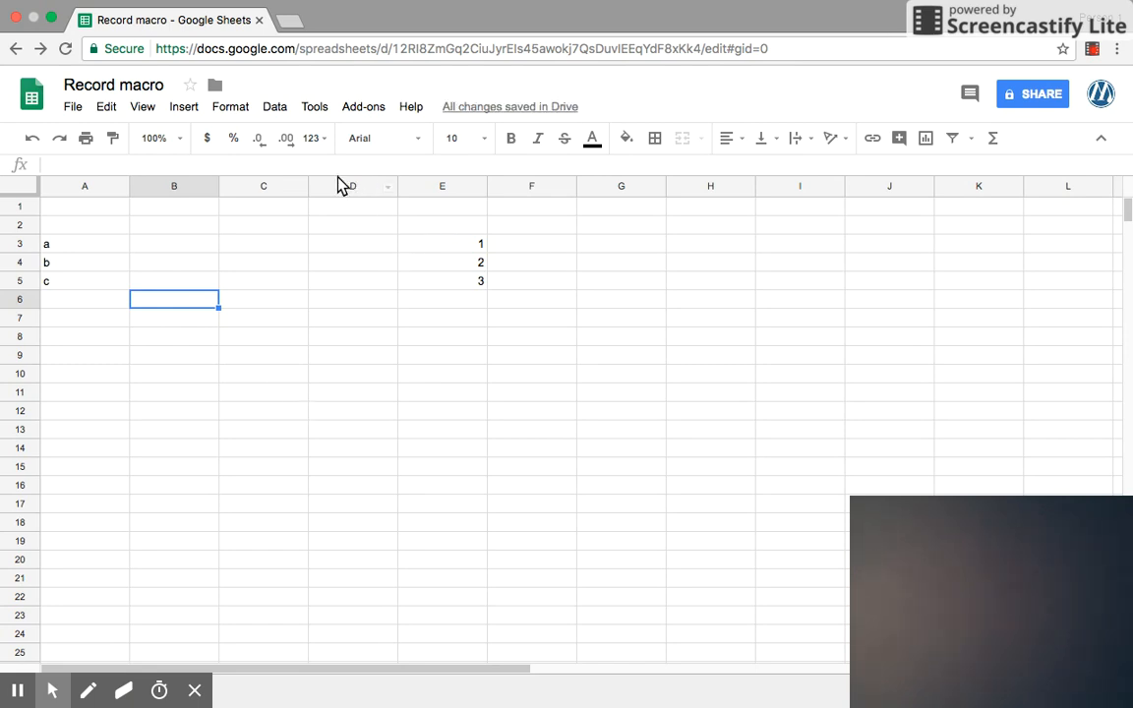
- Open the spreadsheet's script editor and locate the a2bMacro and a2zMacro functions in macros.gs
left_click(315, 108)
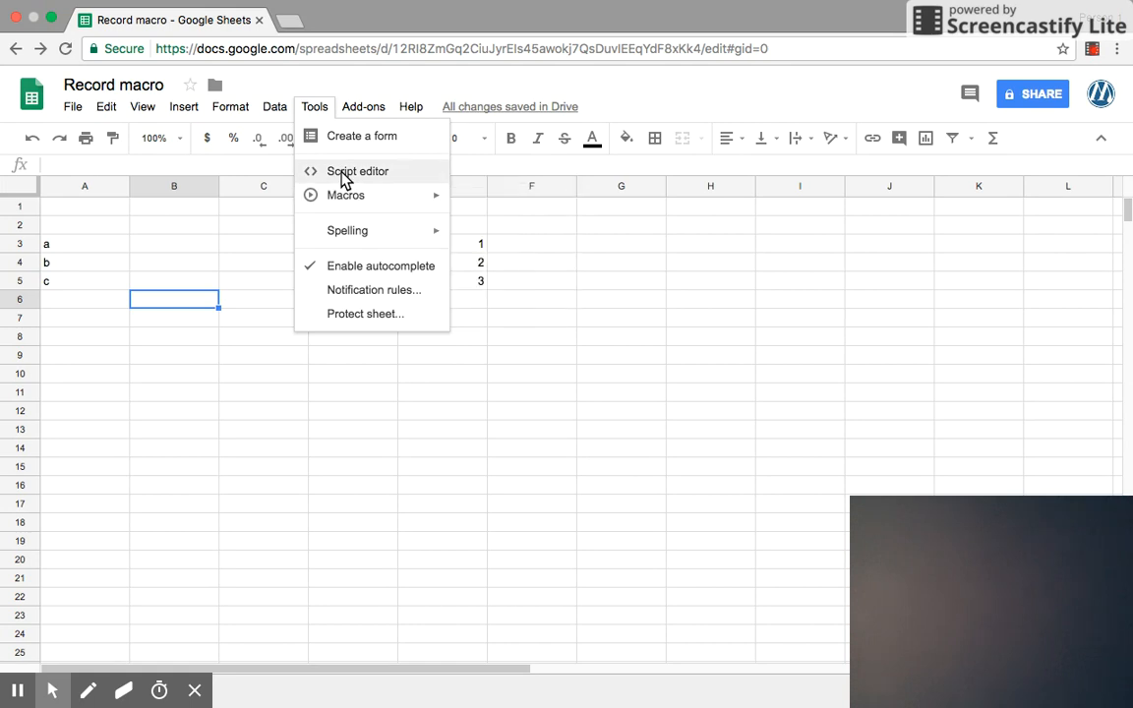
left_click(345, 177)
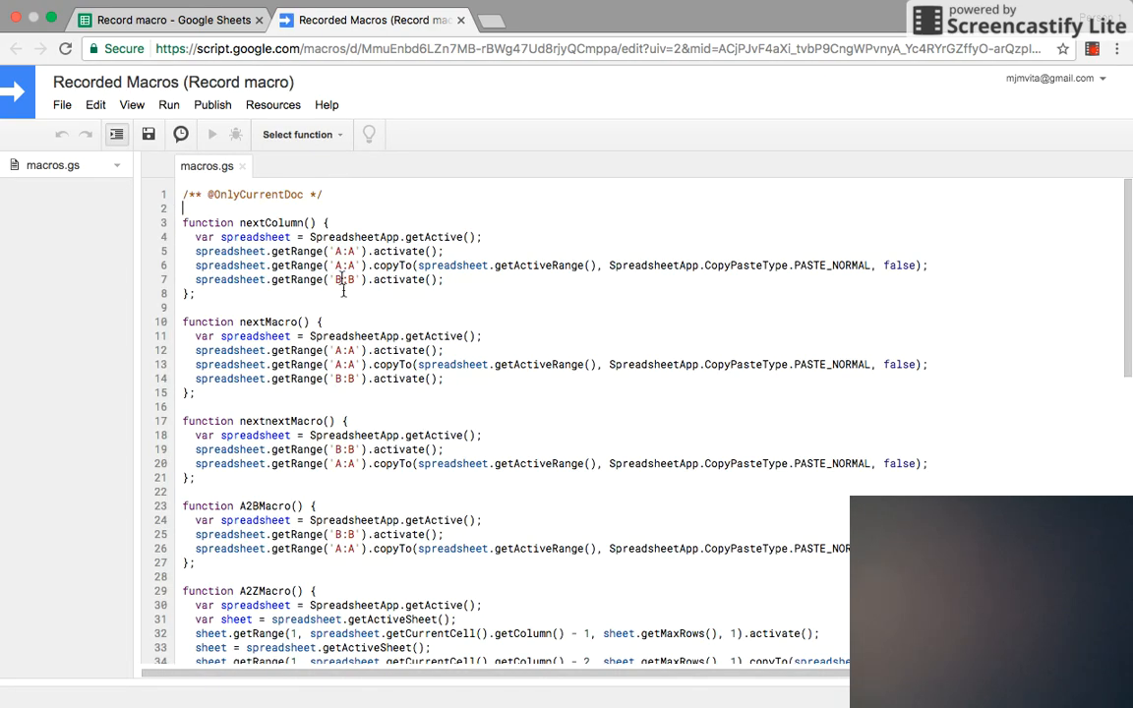
scroll(354, 312, "down", 5)
scroll(354, 311, "down", 12)
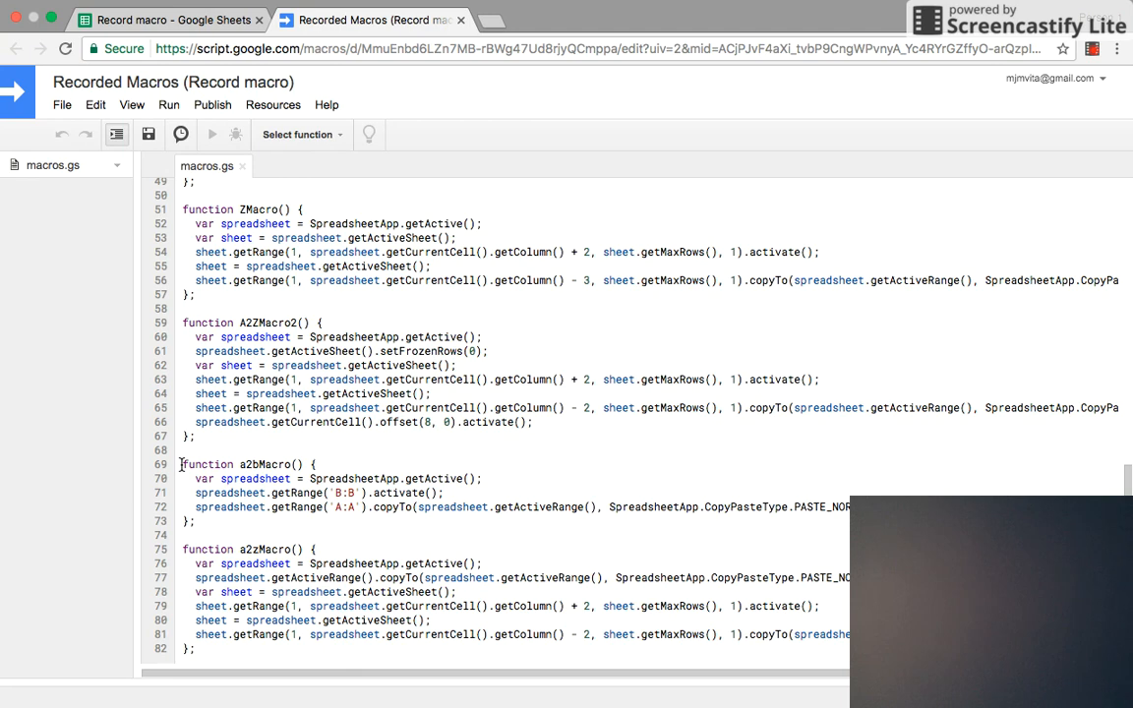
- Delete all code above the a2bMacro function in macros.gs and return to the Record macro spreadsheet
left_click_drag(185, 447, 35, 6)
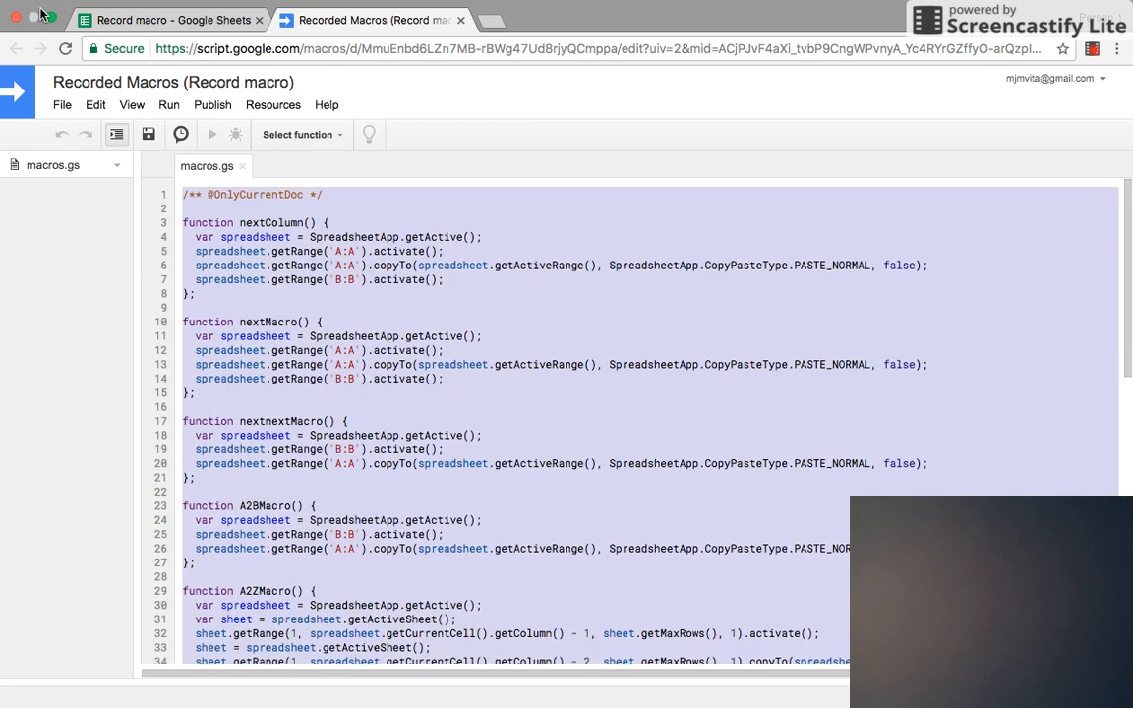
key("BackSpace")
left_click(289, 293)
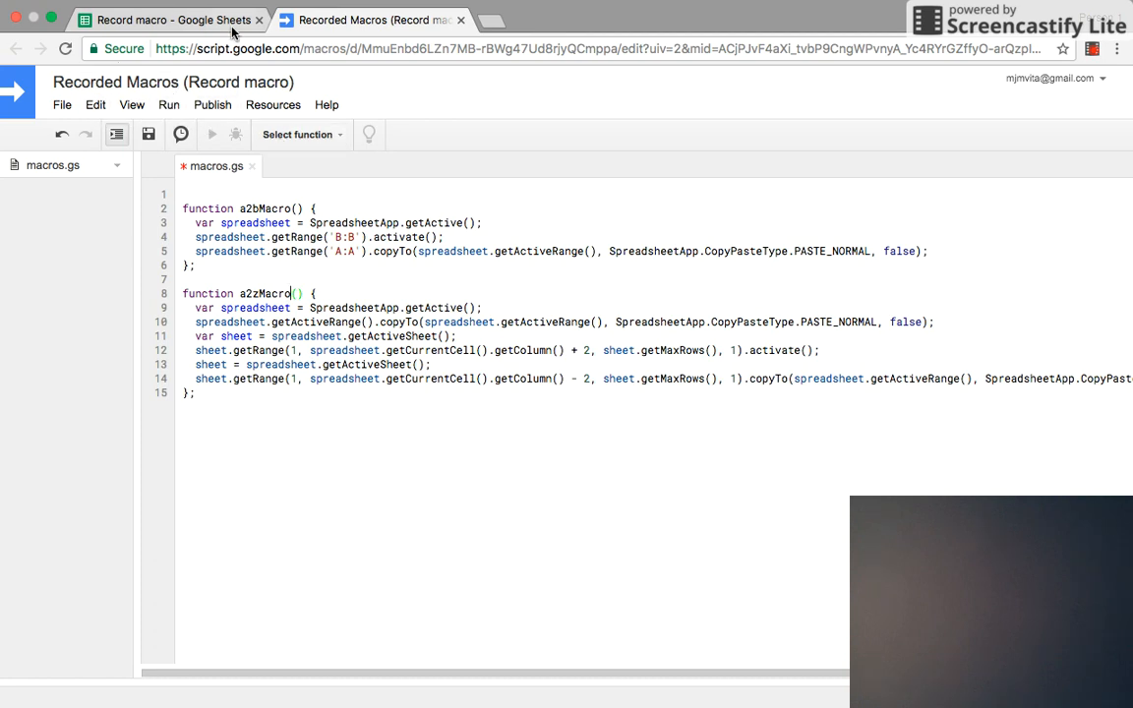
left_click(197, 22)
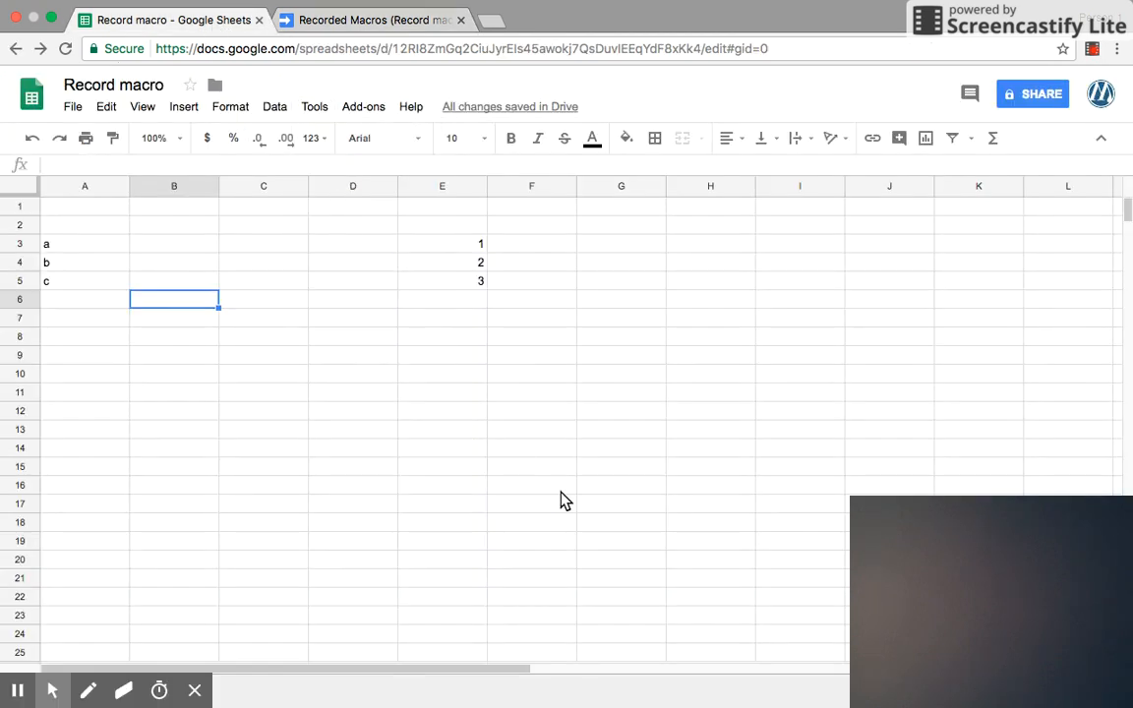